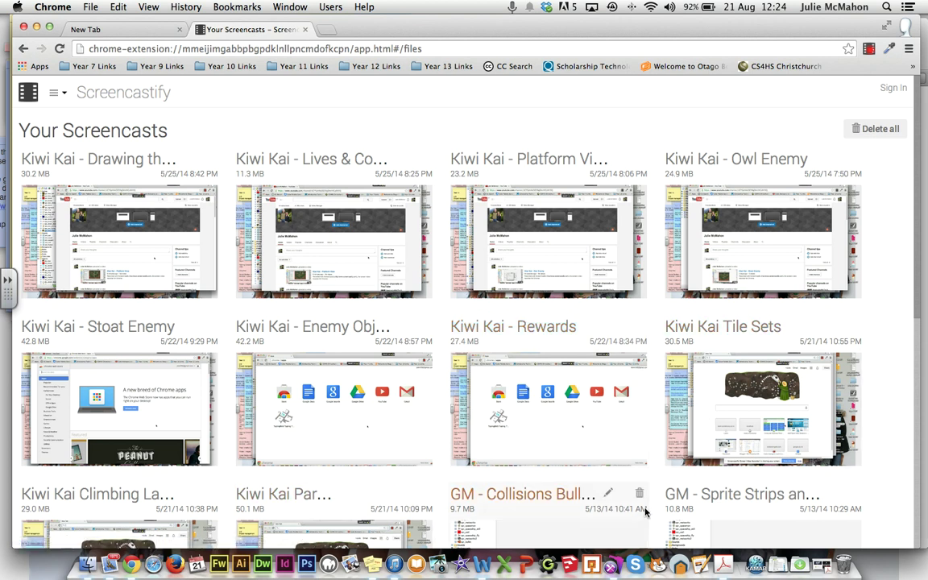
Switch from Chrome to FileMaker Pro Advanced's Cycling and Multisport Database window
click(613, 567)
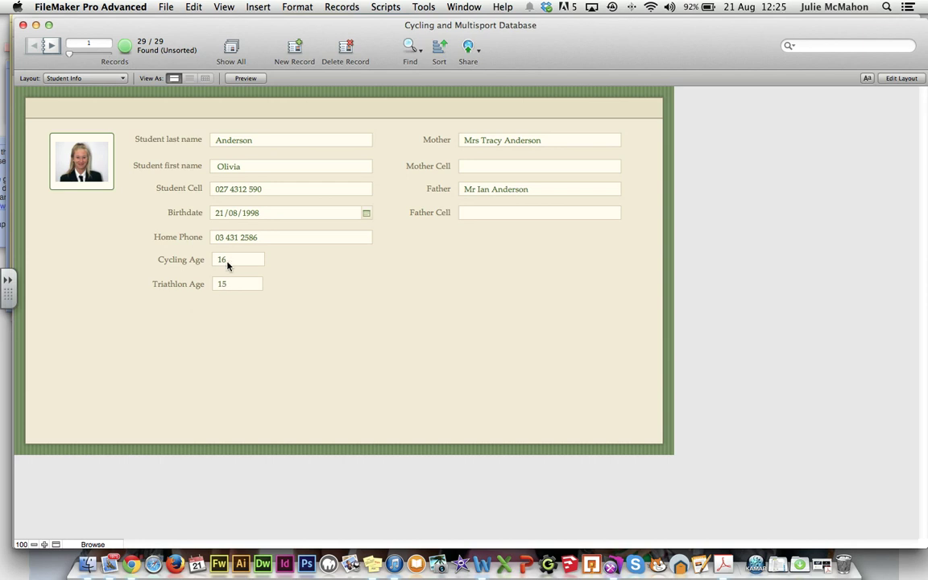
click(258, 216)
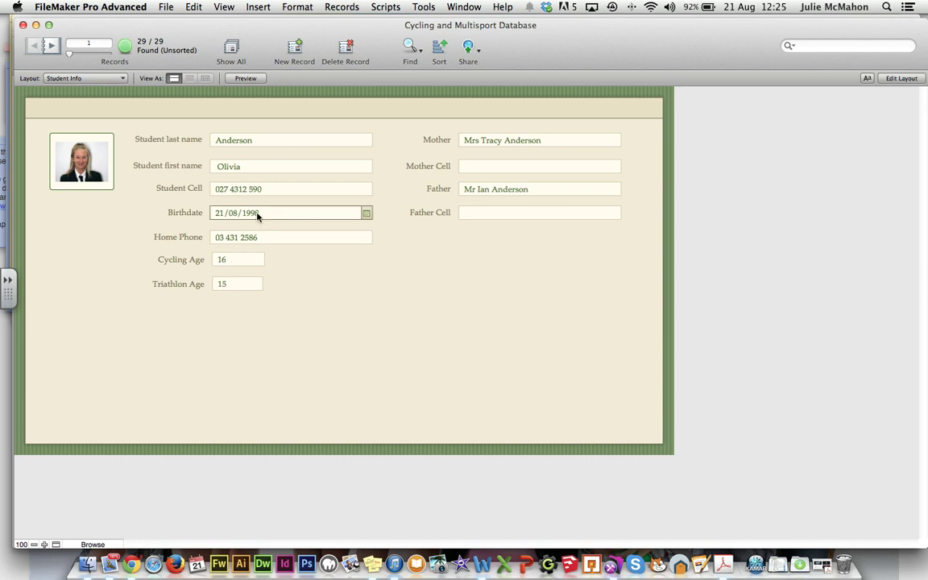
click(240, 296)
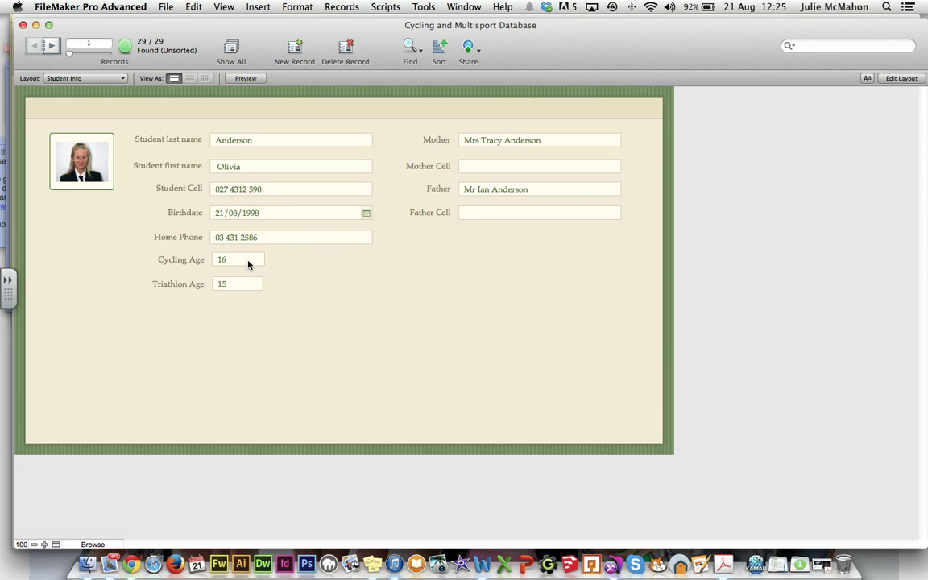
click(359, 213)
click(366, 214)
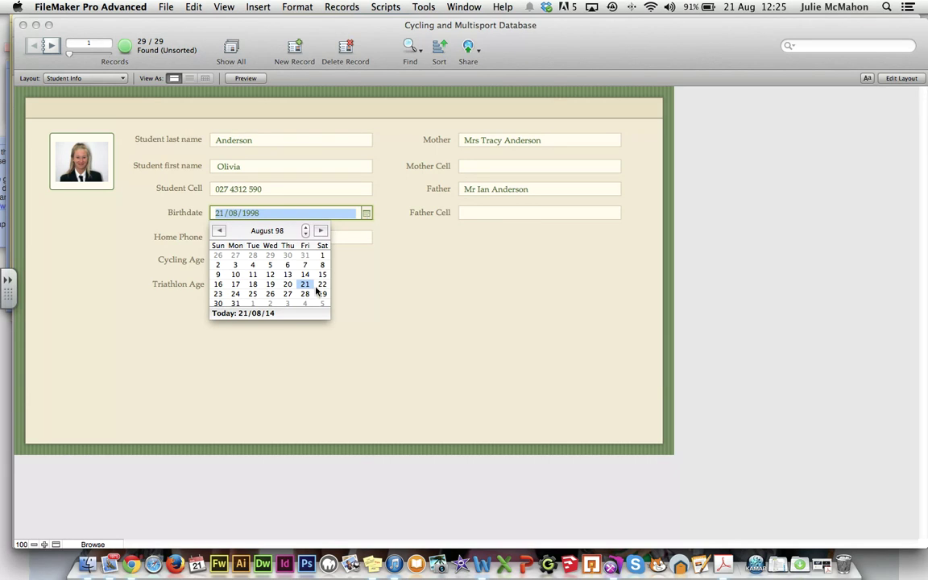
click(305, 288)
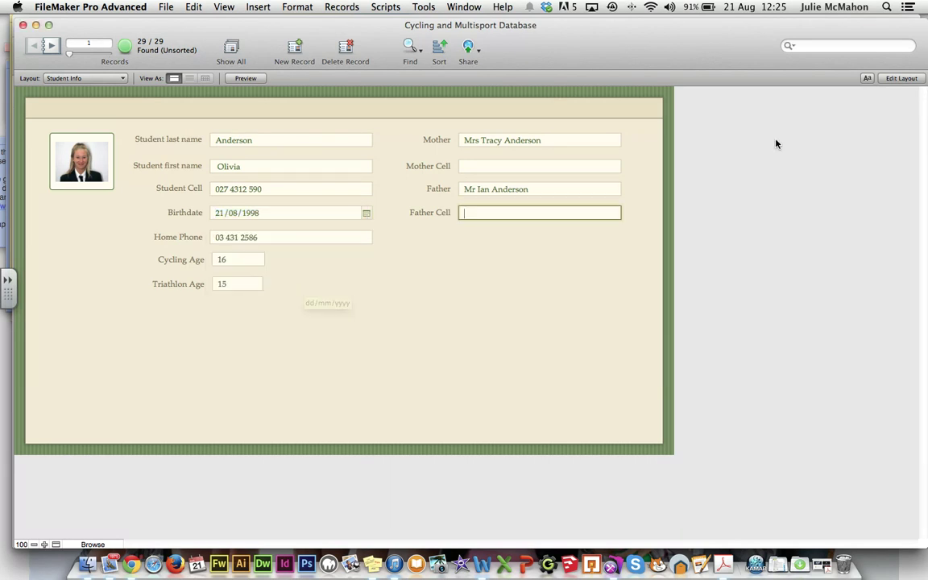
Enter Layout mode, select the Birthdate field and review its element style in the Inspector
click(903, 78)
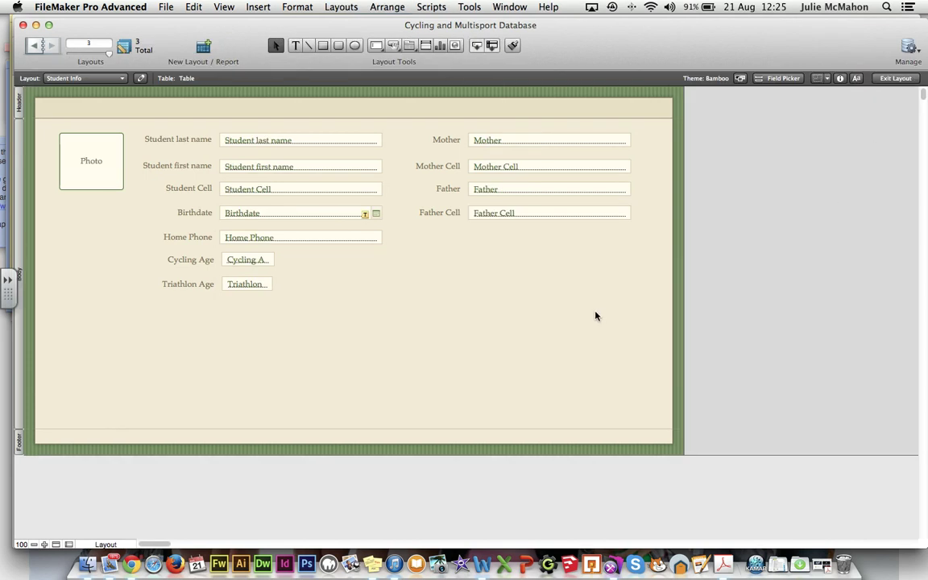
click(324, 219)
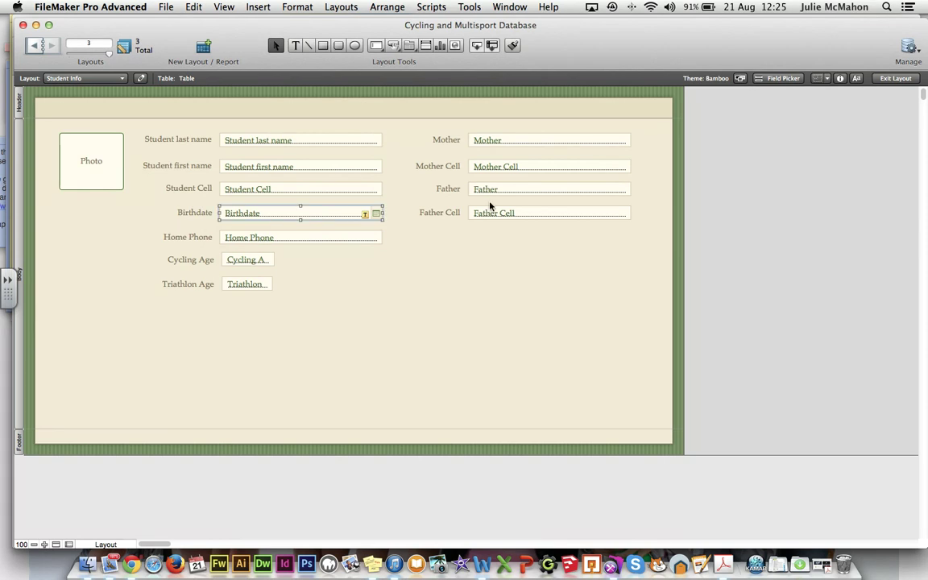
click(840, 78)
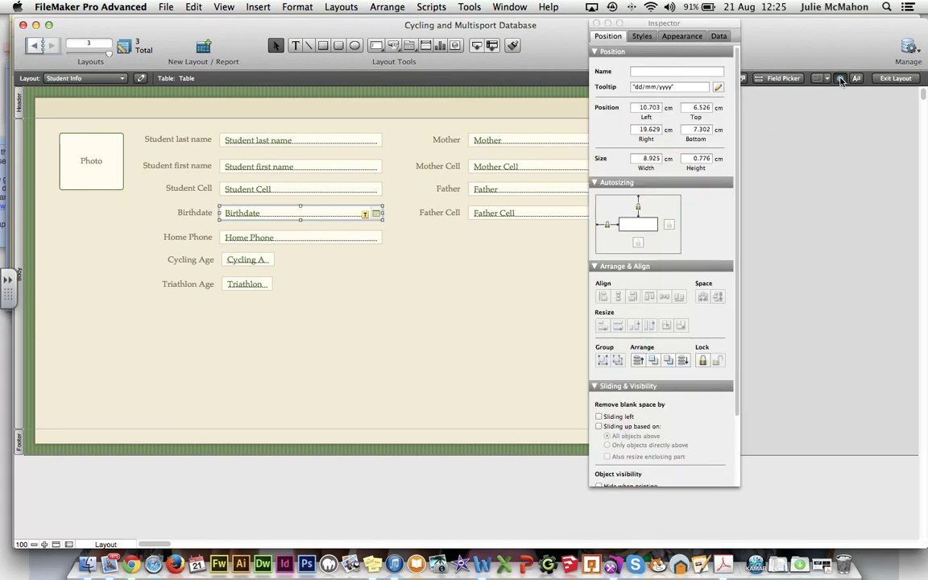
click(683, 38)
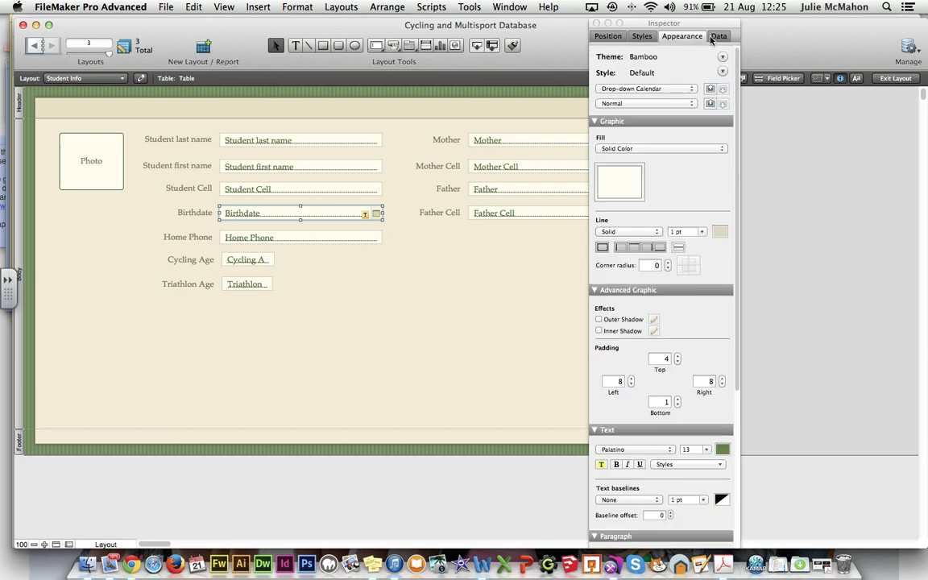
click(673, 90)
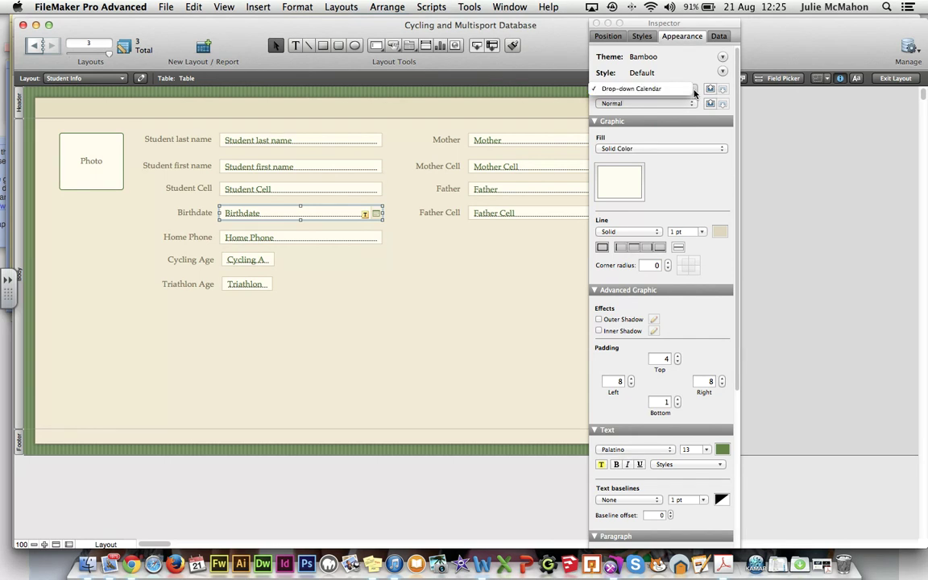
click(694, 93)
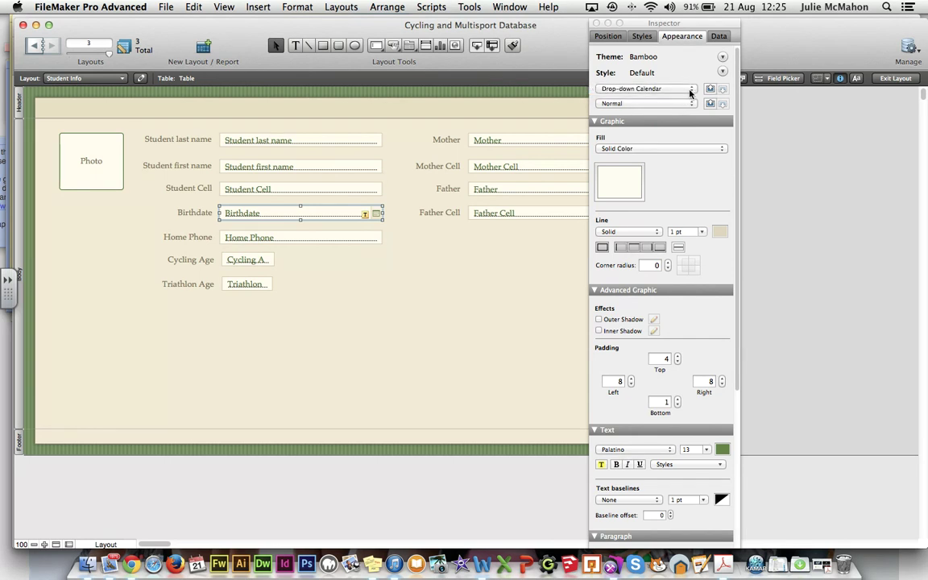
click(691, 92)
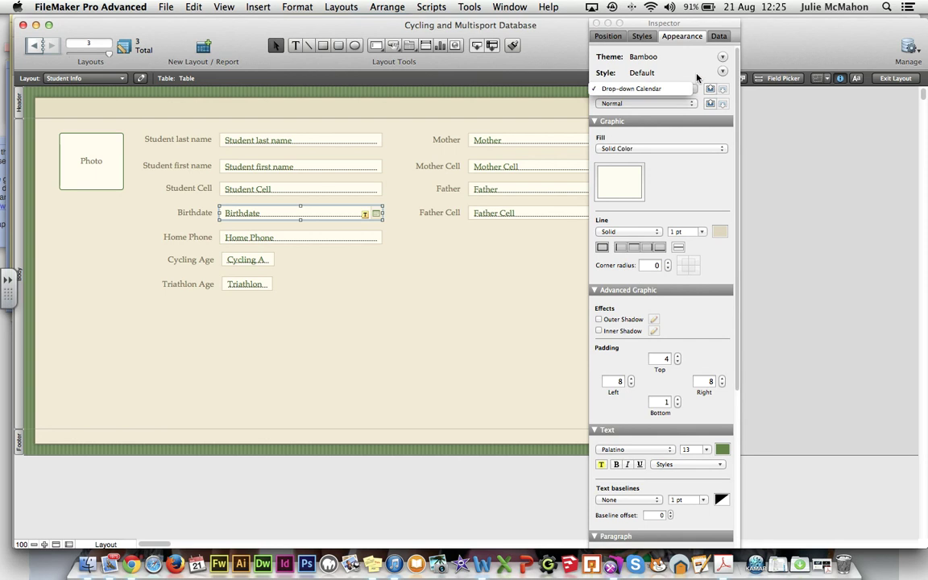
click(698, 76)
Set Birthdate's control style to Drop-down calendar with the show/hide calendar icon
click(717, 37)
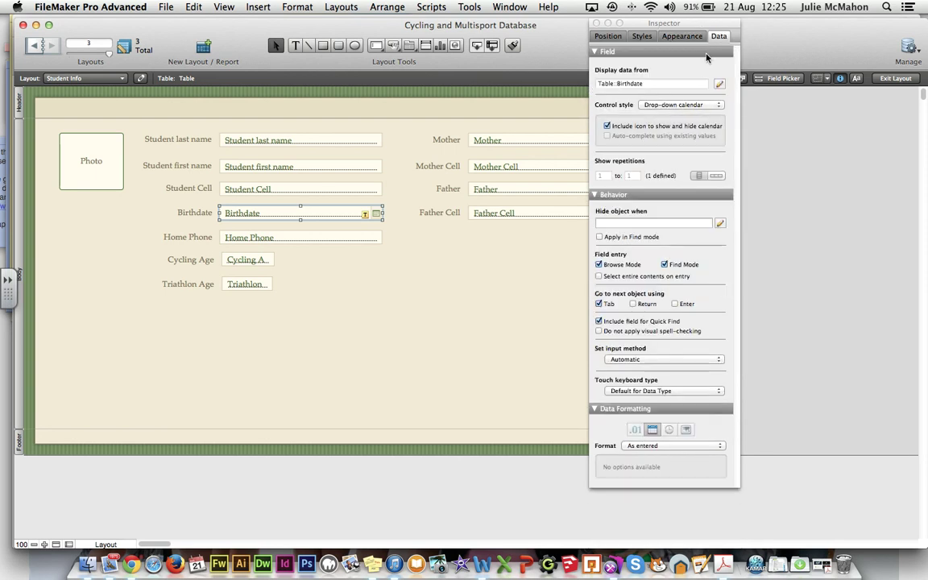
click(706, 106)
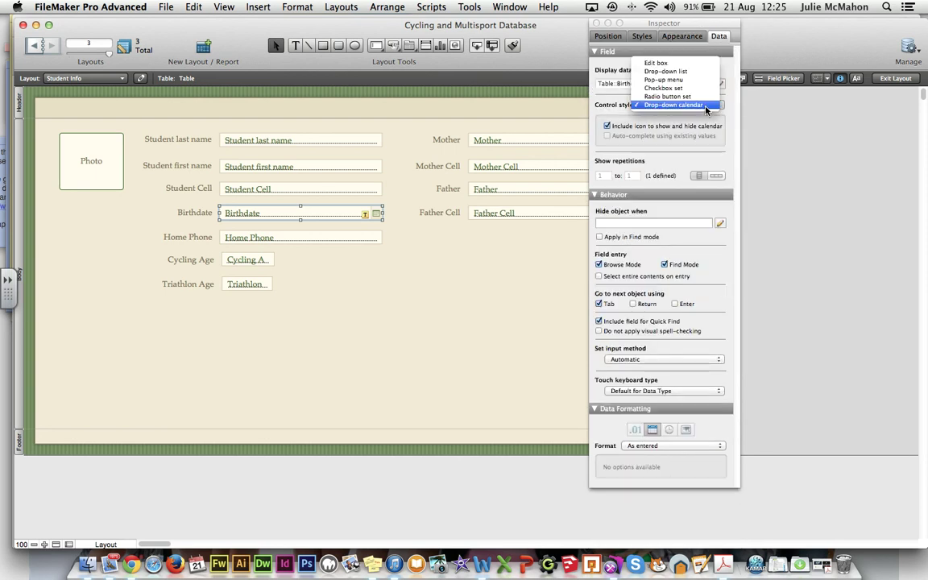
click(683, 64)
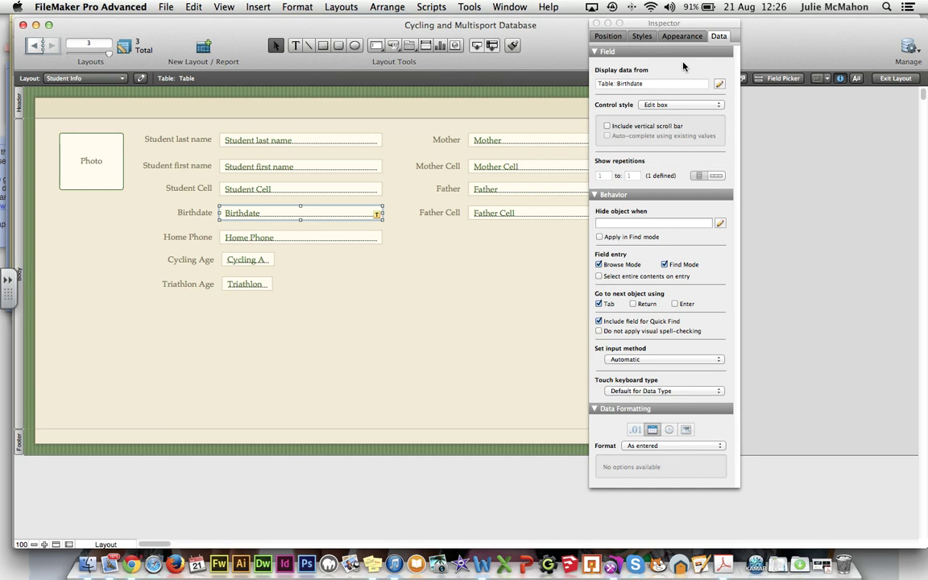
click(662, 106)
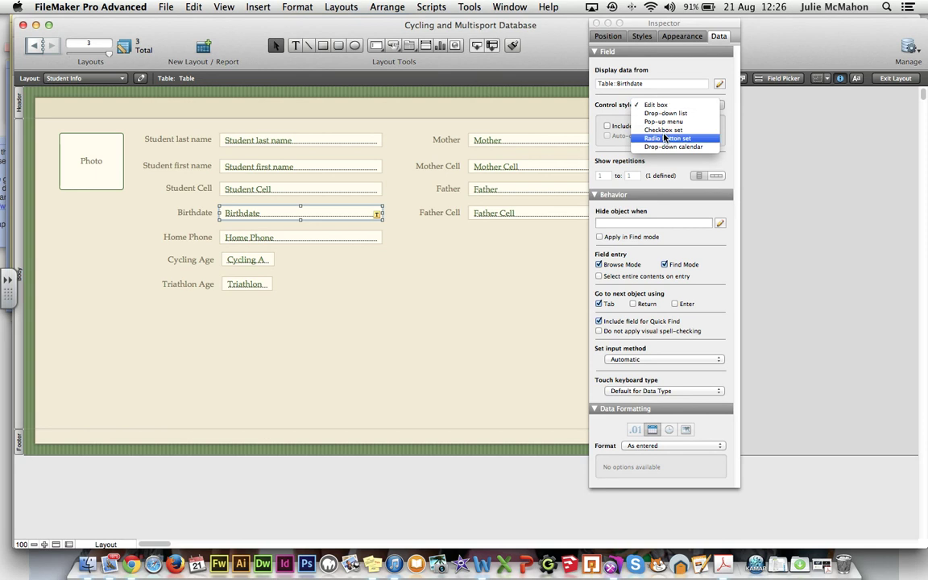
click(663, 147)
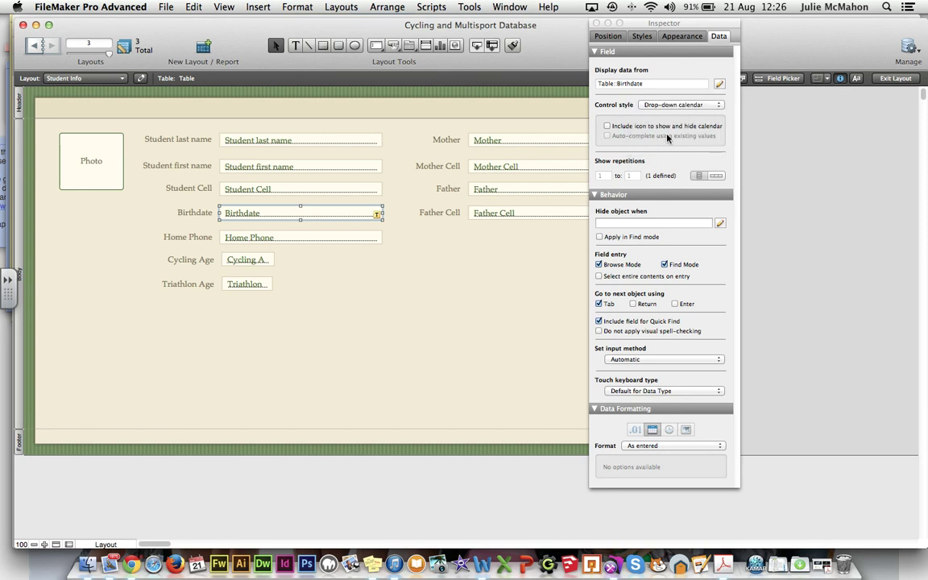
click(607, 127)
Preview Birthdate's Hover, Pressed and In Focus styling, return to Normal, then view Position settings
click(677, 37)
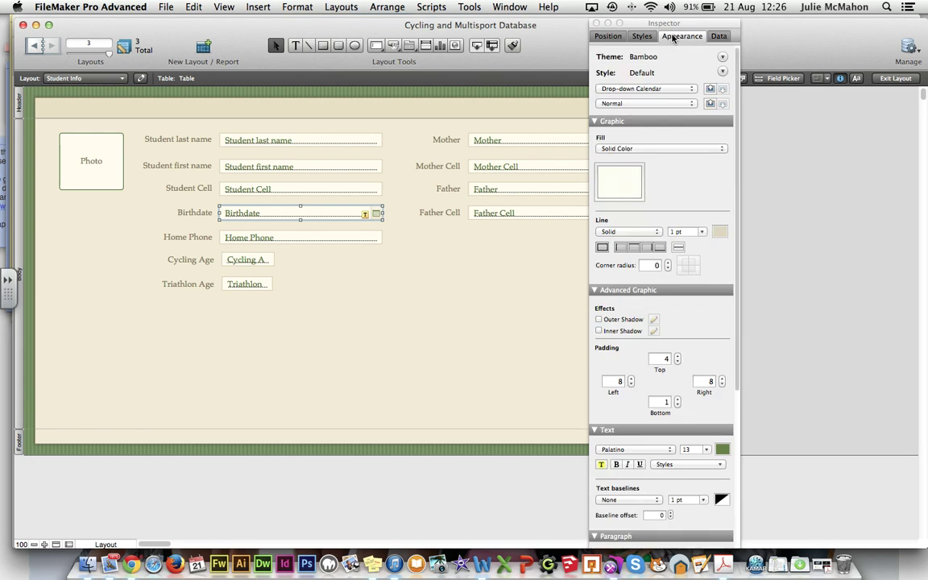
click(640, 103)
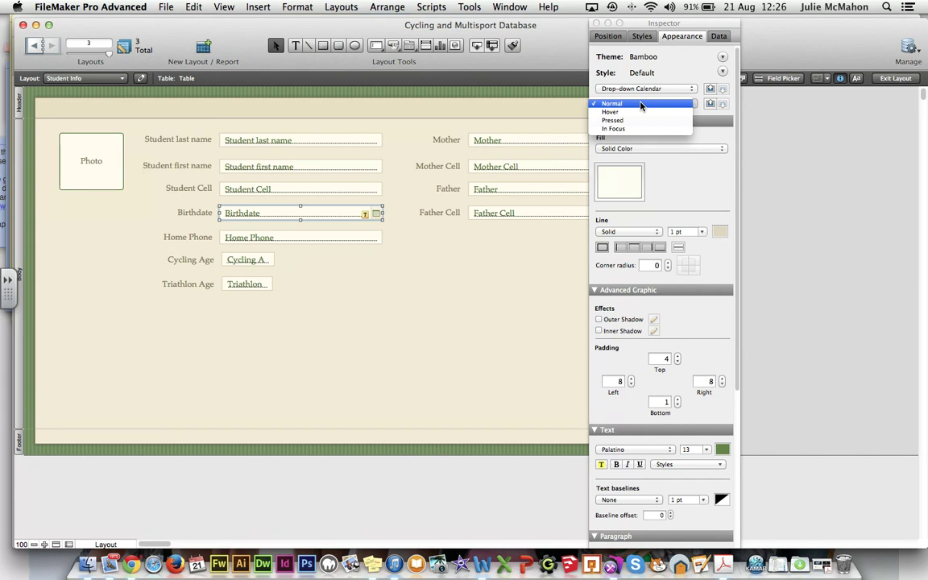
click(631, 112)
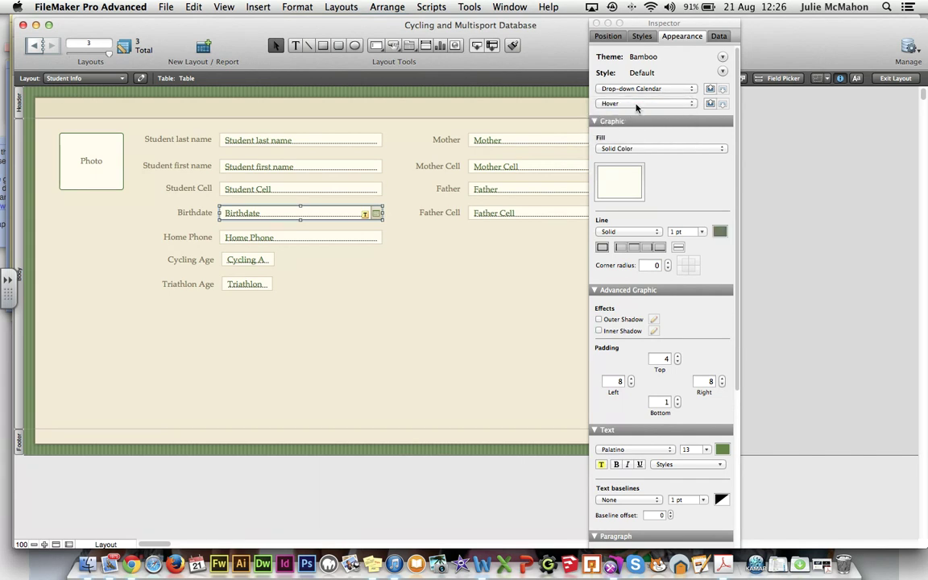
click(636, 105)
click(635, 112)
click(636, 106)
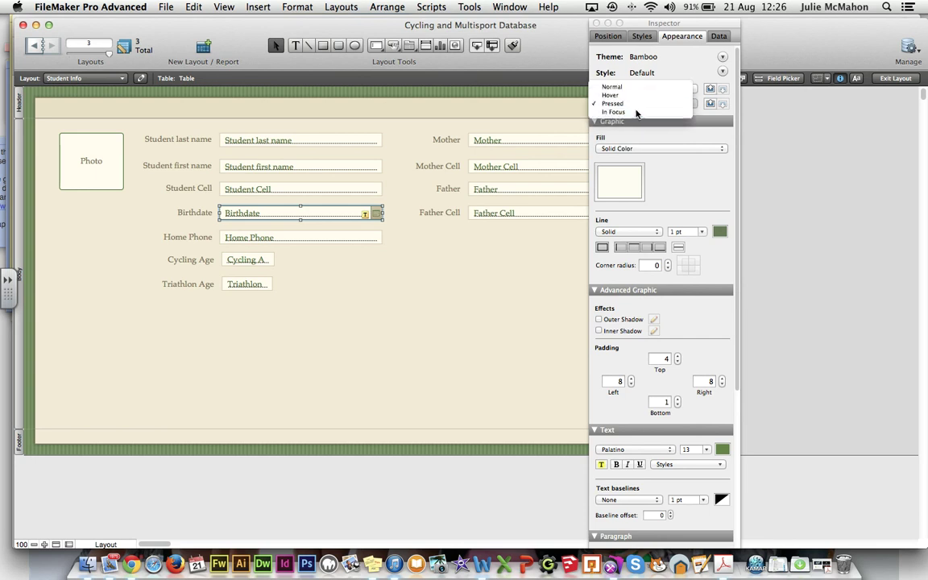
click(637, 112)
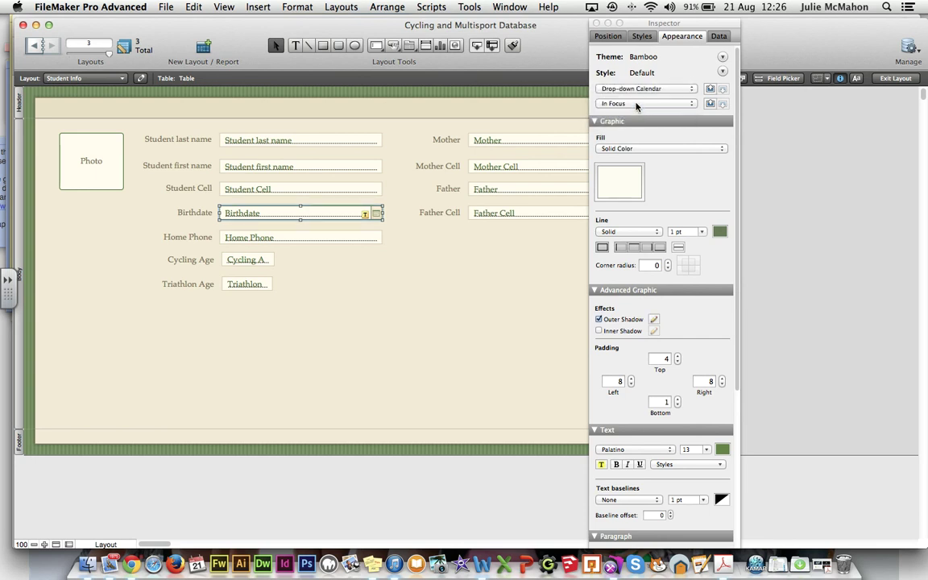
click(636, 104)
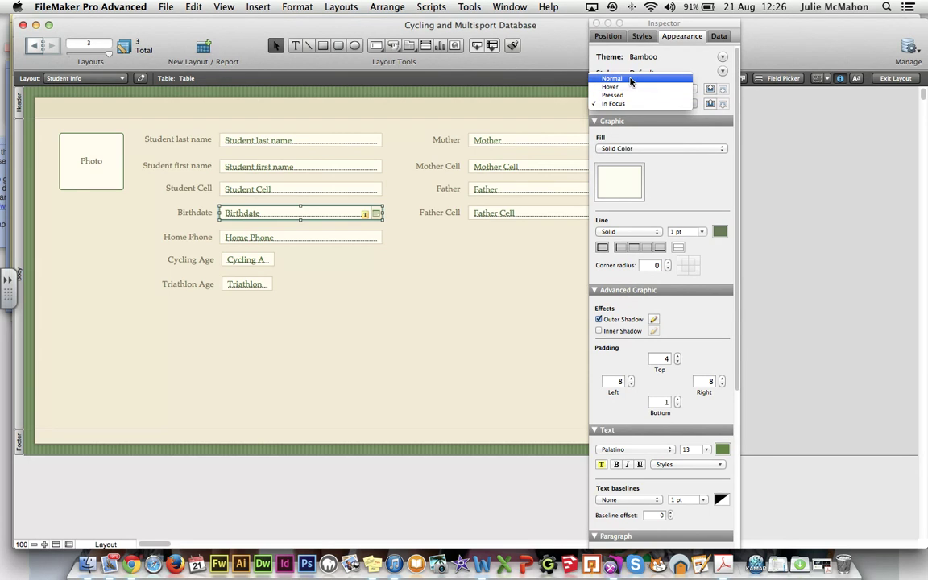
click(630, 80)
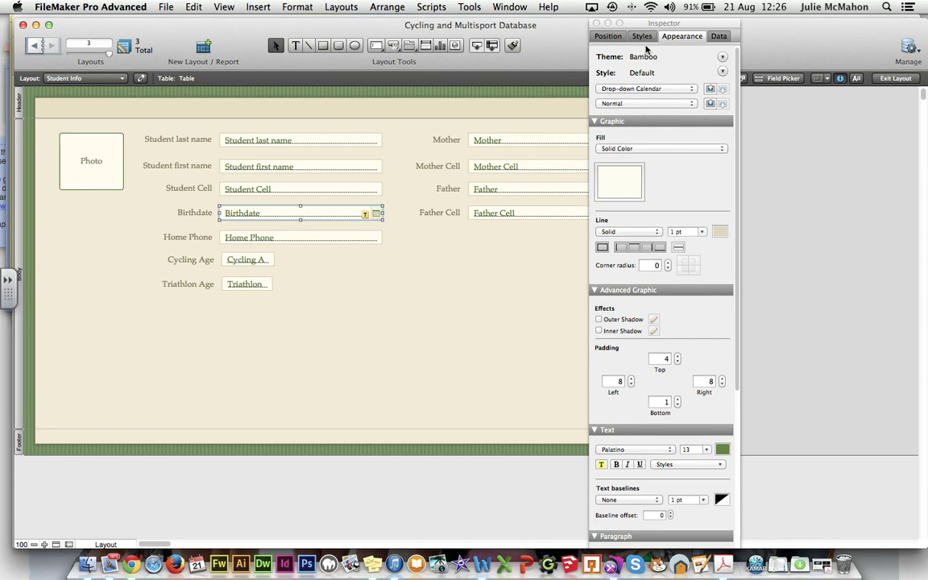
click(618, 37)
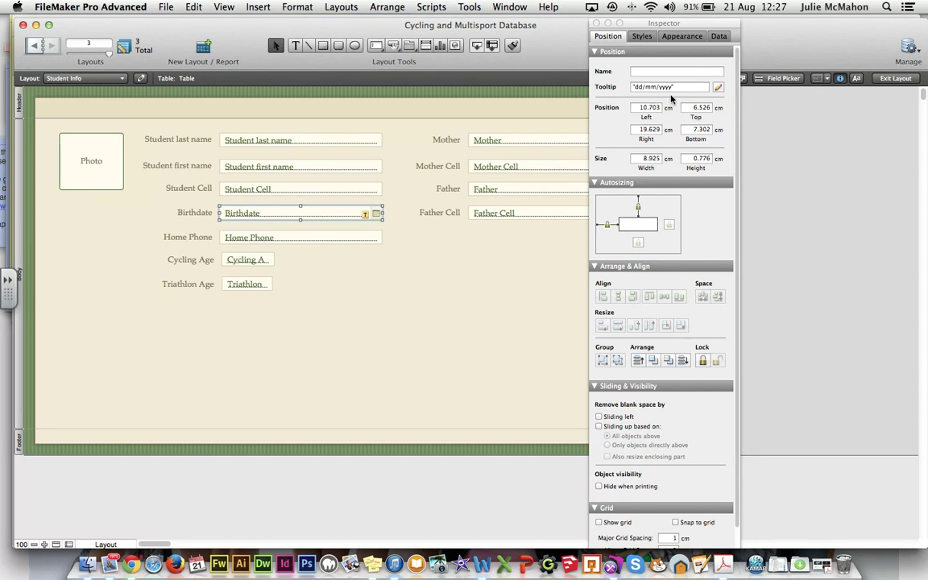
Close the Inspector, open the Field Picker and add a trial Container field named Photo2
click(597, 25)
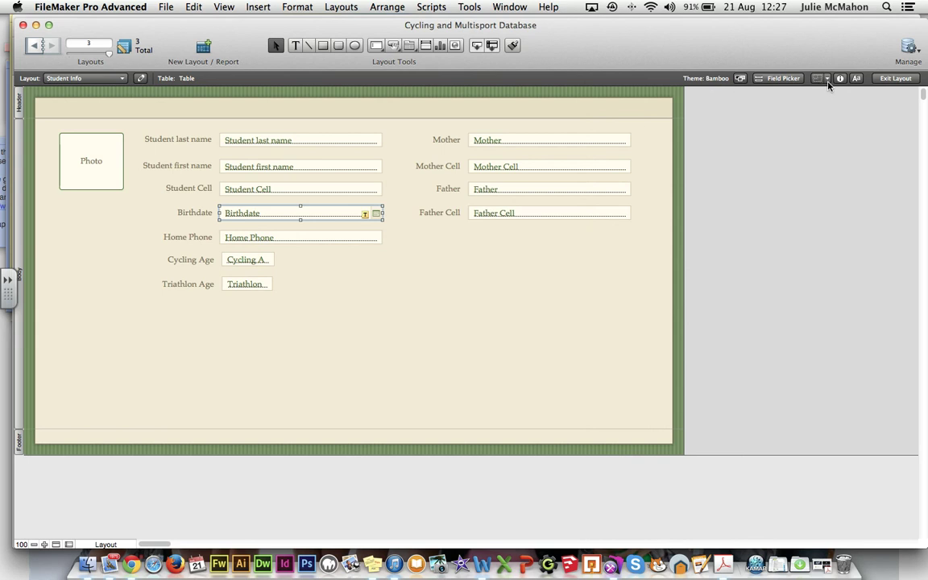
click(779, 80)
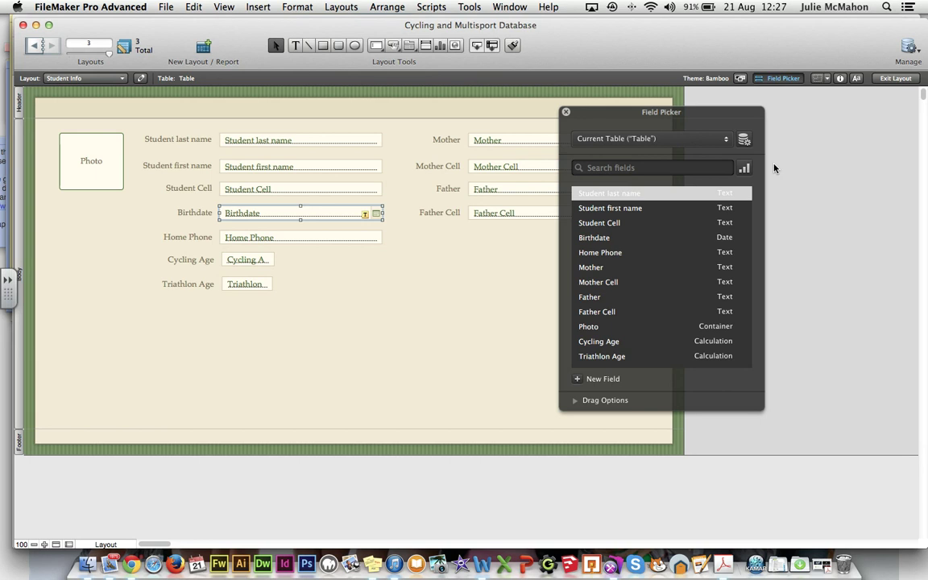
click(592, 328)
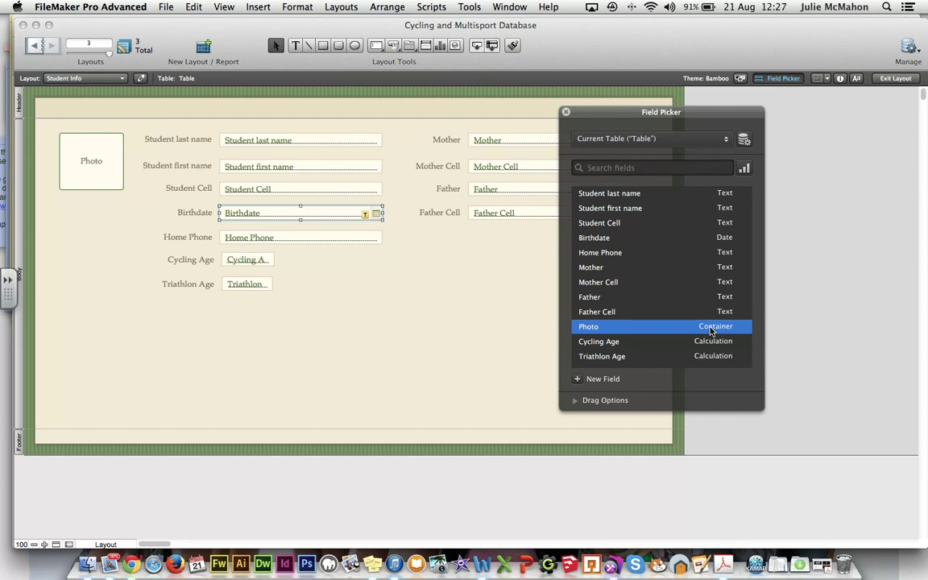
click(576, 382)
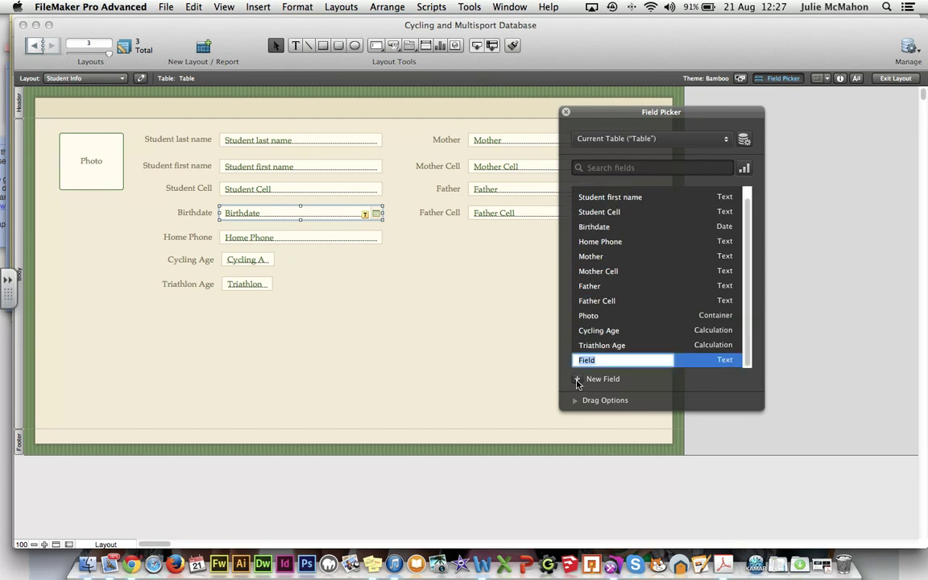
text(Photo2)
click(713, 367)
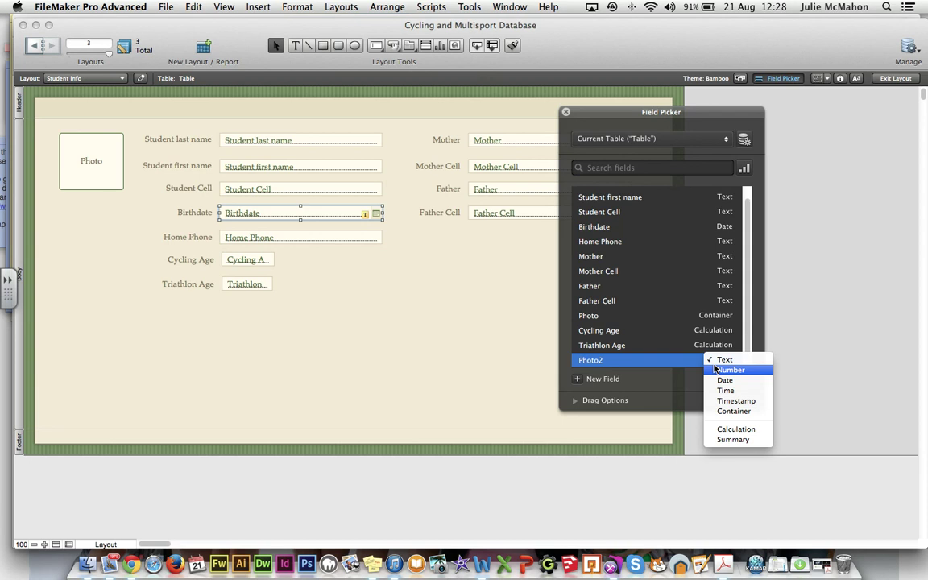
click(722, 410)
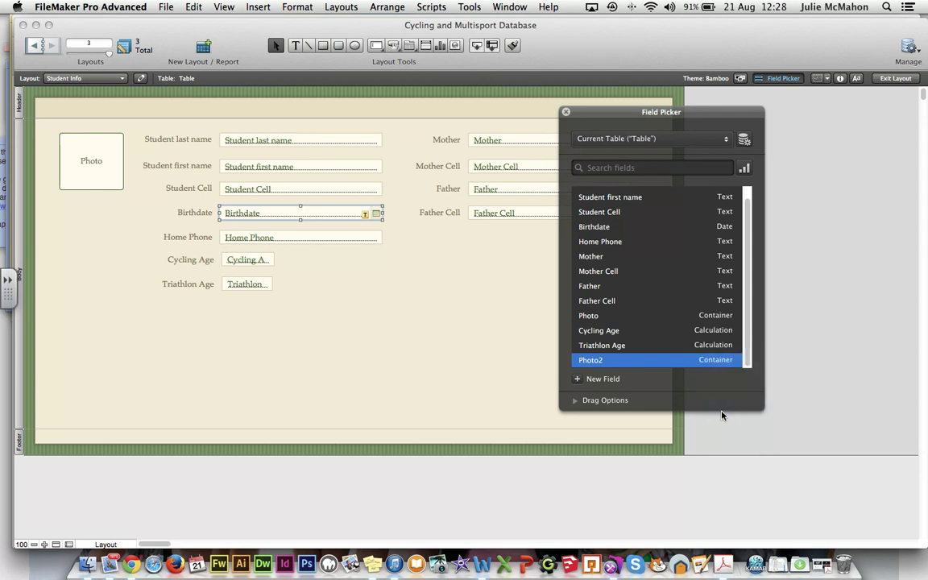
Permanently delete the Photo2 field and its data
right_click(614, 365)
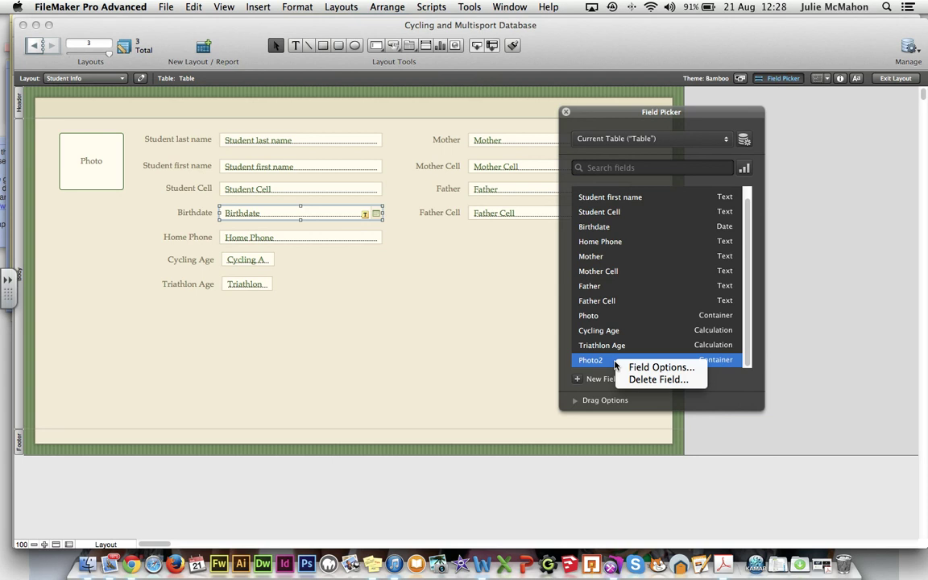
click(633, 382)
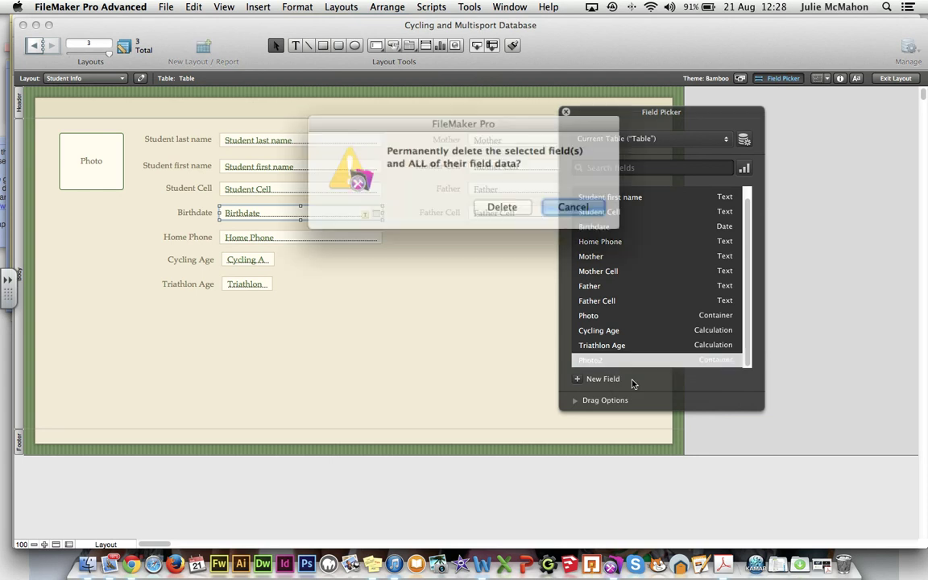
click(497, 203)
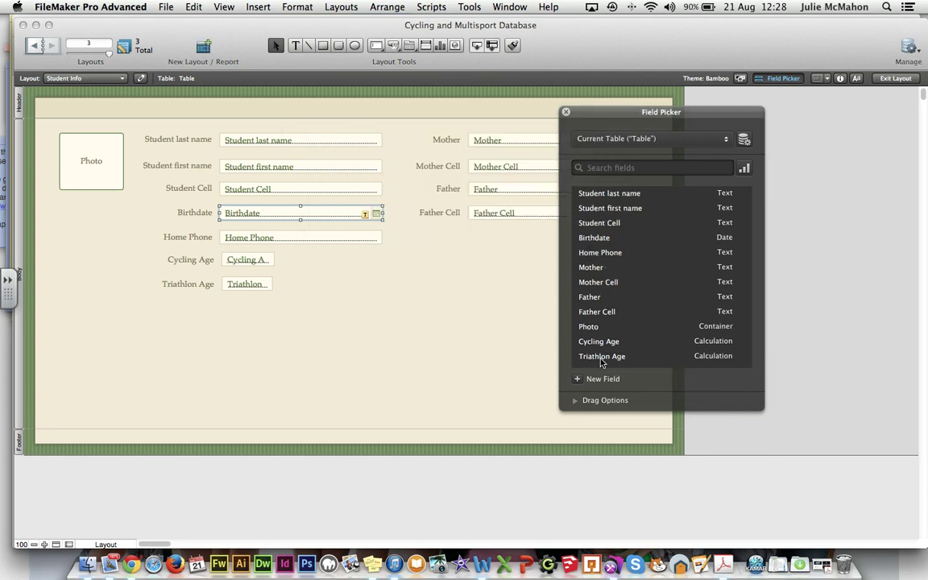
drag(587, 326, 304, 344)
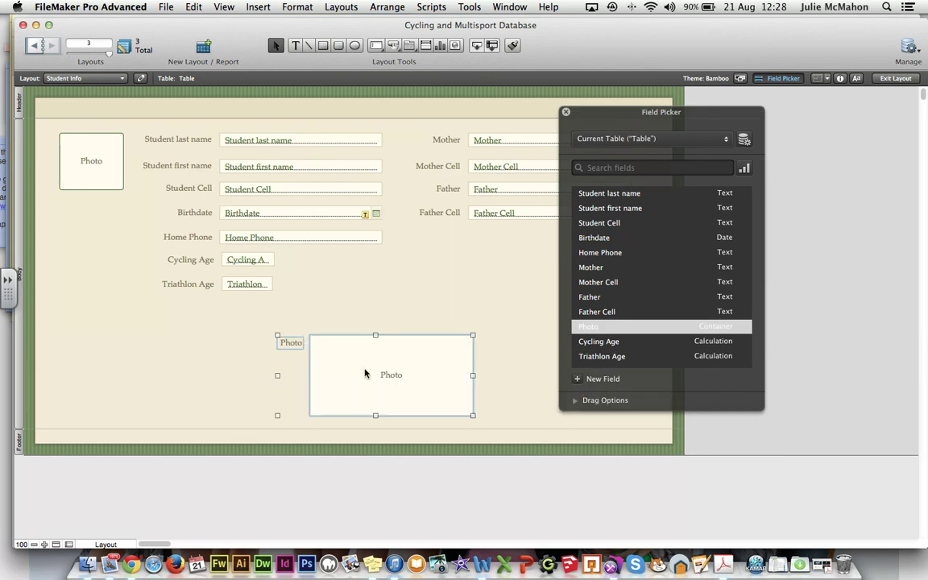
click(242, 327)
click(464, 415)
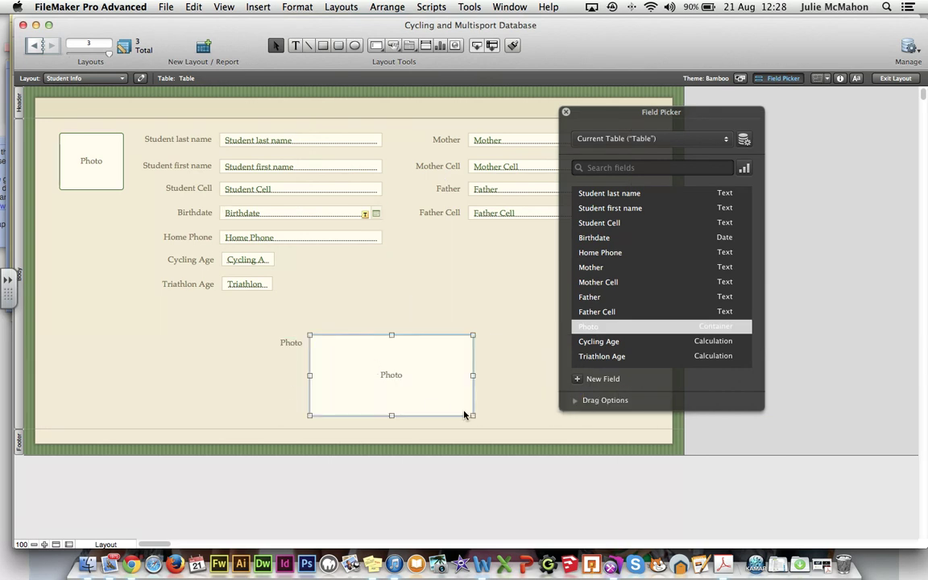
drag(471, 414, 344, 400)
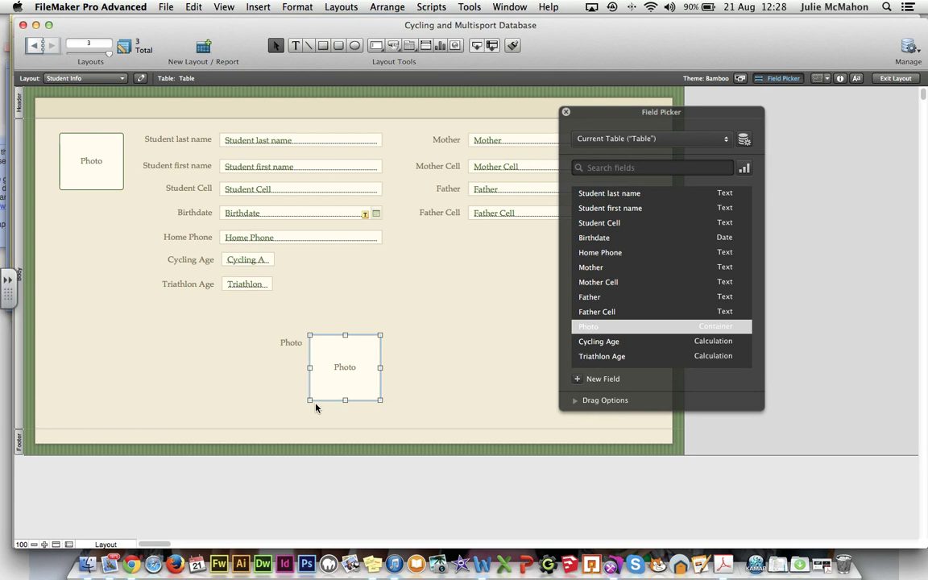
click(280, 355)
click(283, 346)
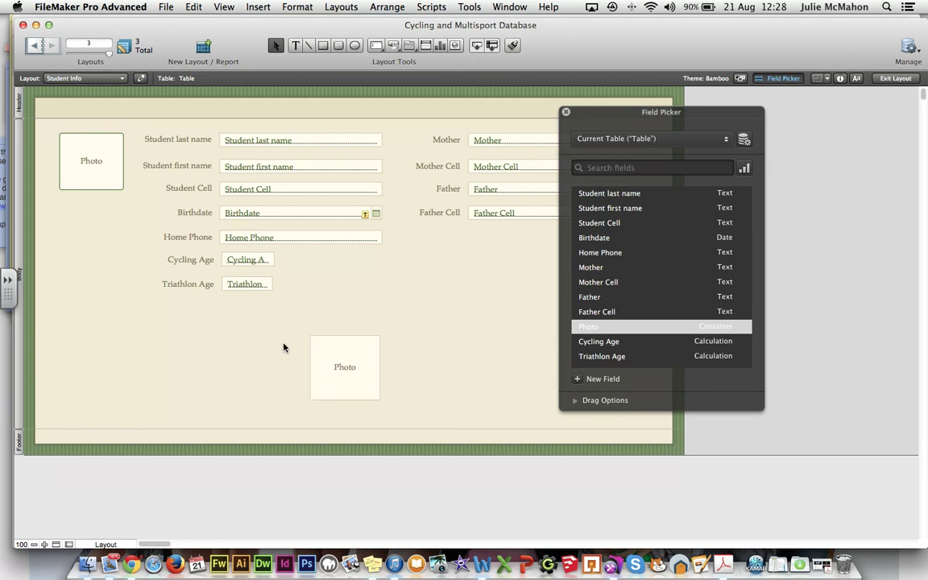
drag(341, 348, 94, 324)
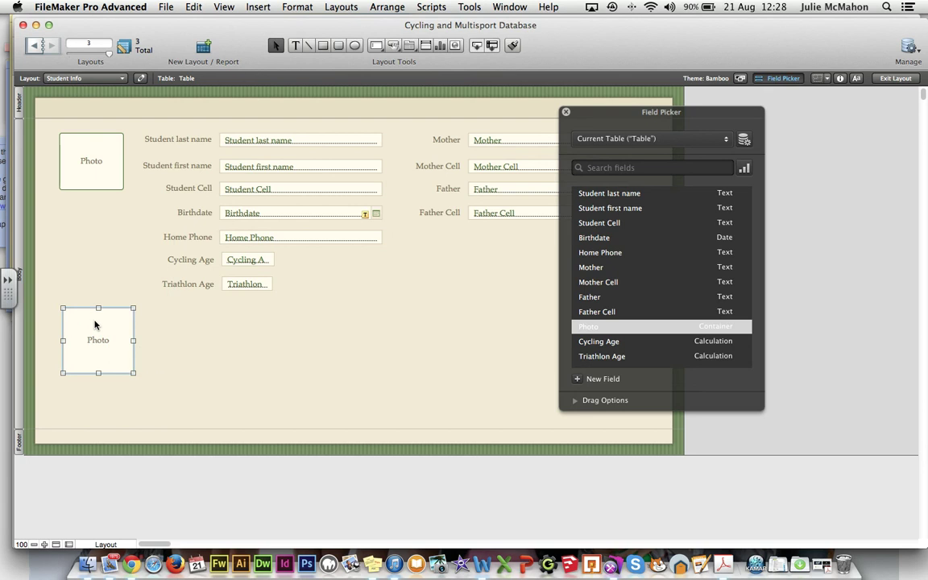
key(Delete)
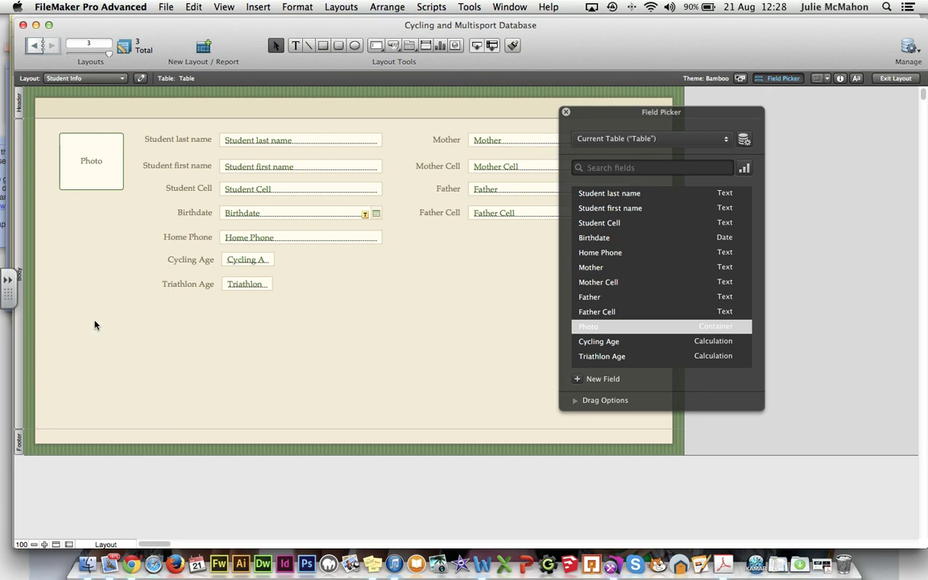
click(99, 187)
click(616, 343)
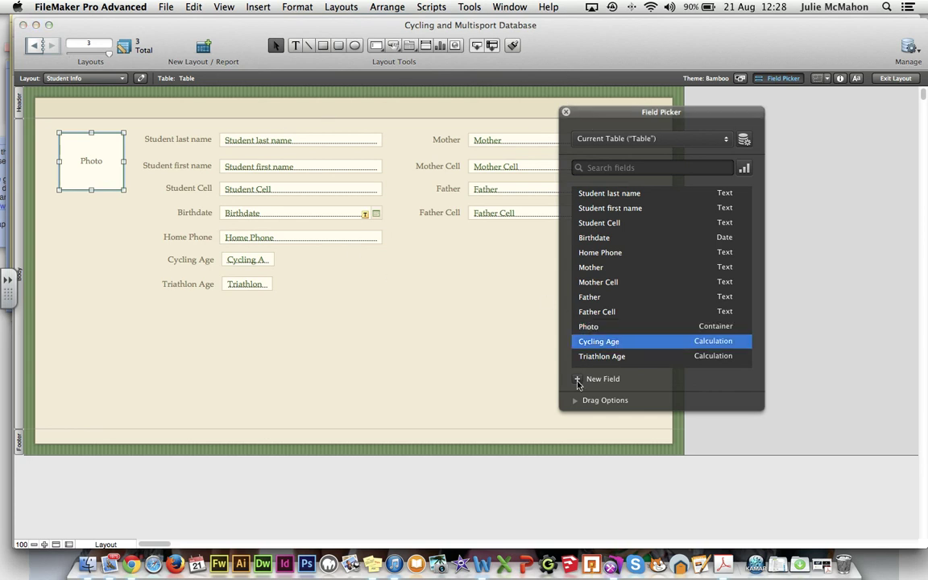
click(576, 379)
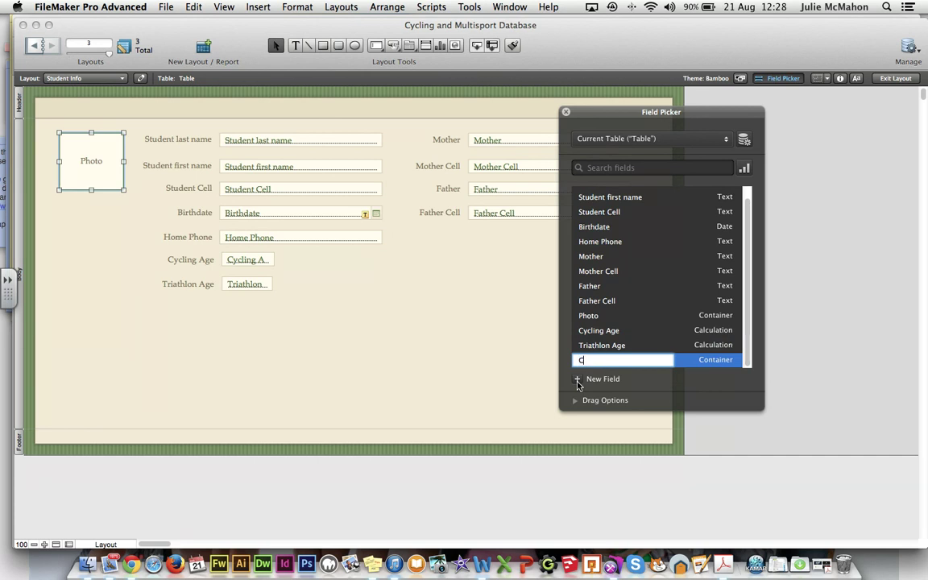
Name a new field 'Cycling Age 2', make it a Calculation, and start its formula with 2014-
text(Cycling Age 2)
click(723, 360)
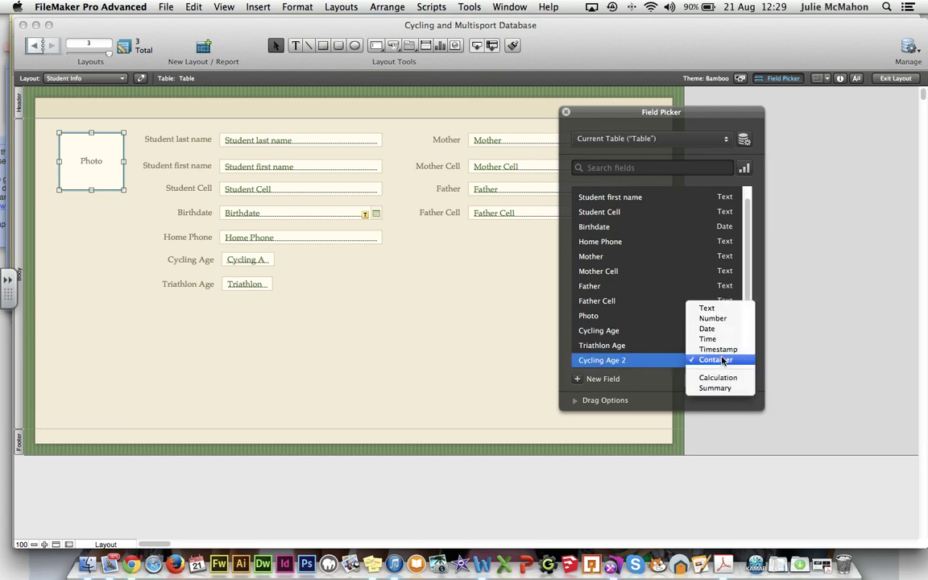
key(Escape)
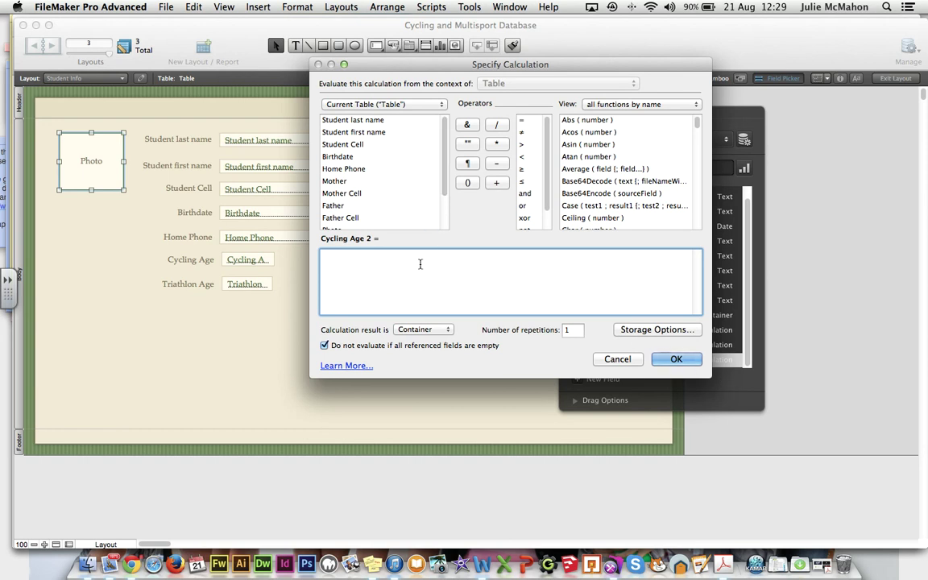
text(2014-)
click(619, 105)
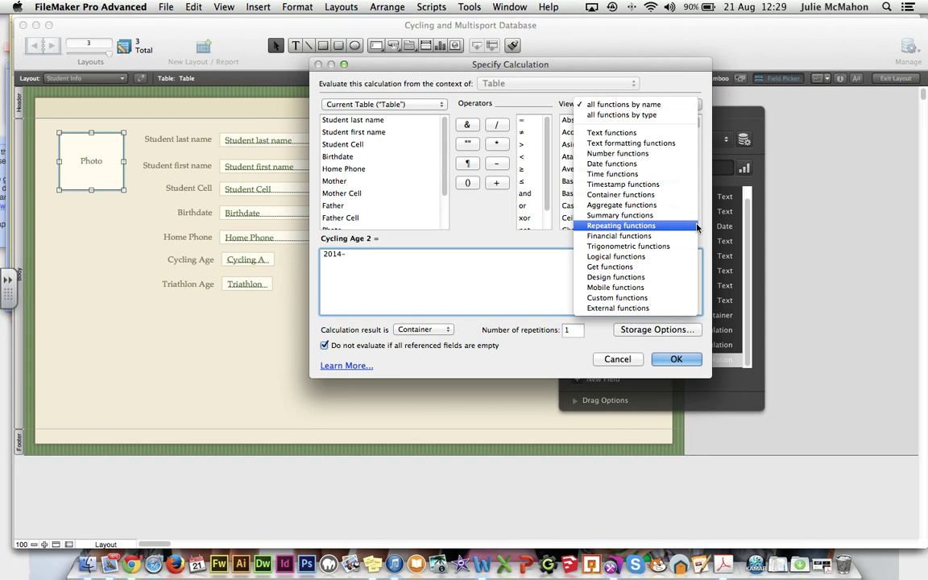
Filter to Date functions and complete the formula as 2014-Year(Birthdate)
click(632, 164)
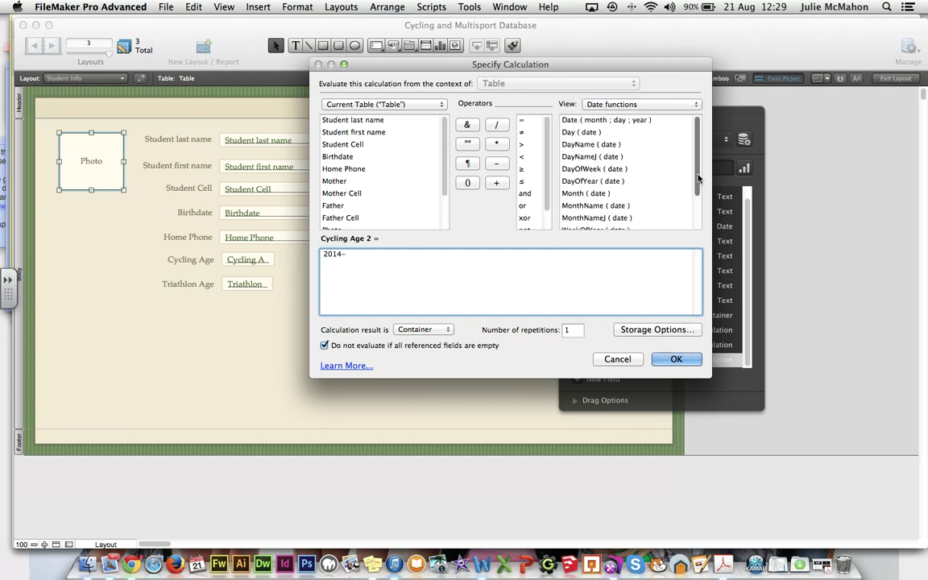
scroll(697, 182, down, 1)
scroll(697, 182, down, 3)
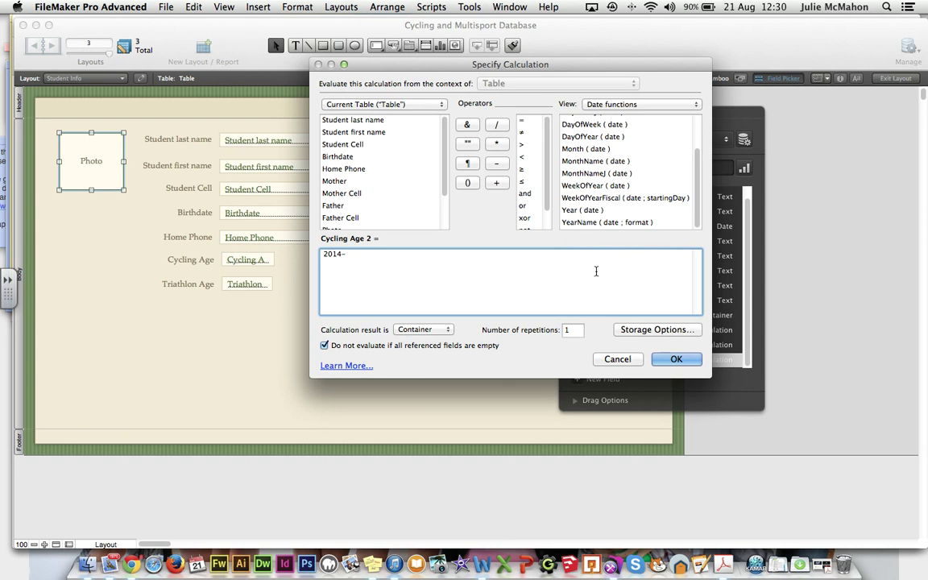
text(ear()
click(341, 157)
double_click(341, 158)
text())
Save the Cycling Age 2 calculation, then permanently delete the field
click(674, 359)
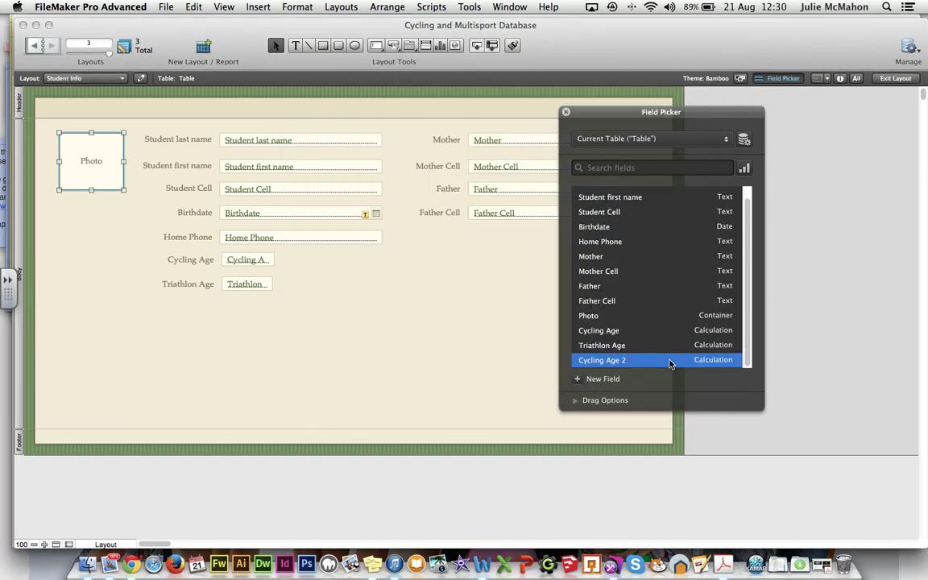
right_click(611, 363)
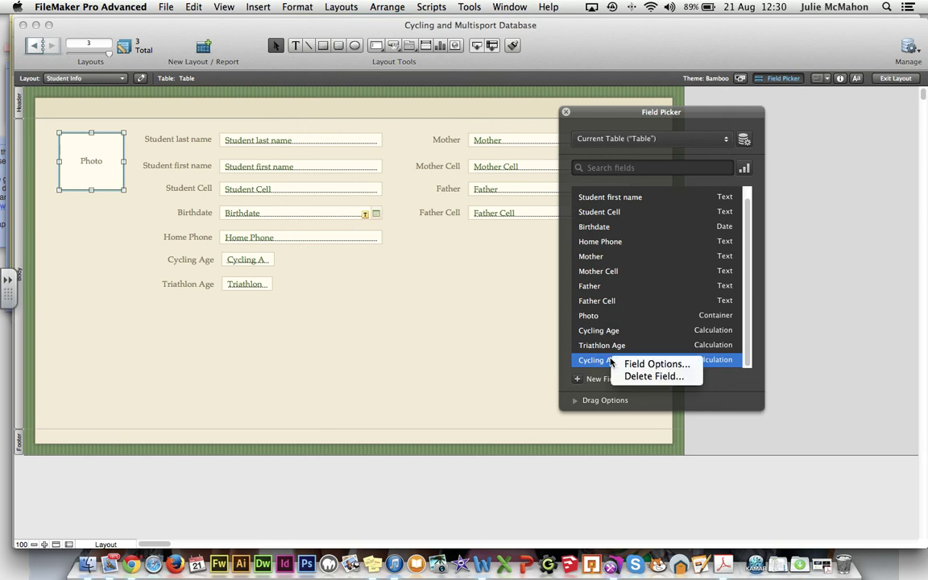
click(629, 376)
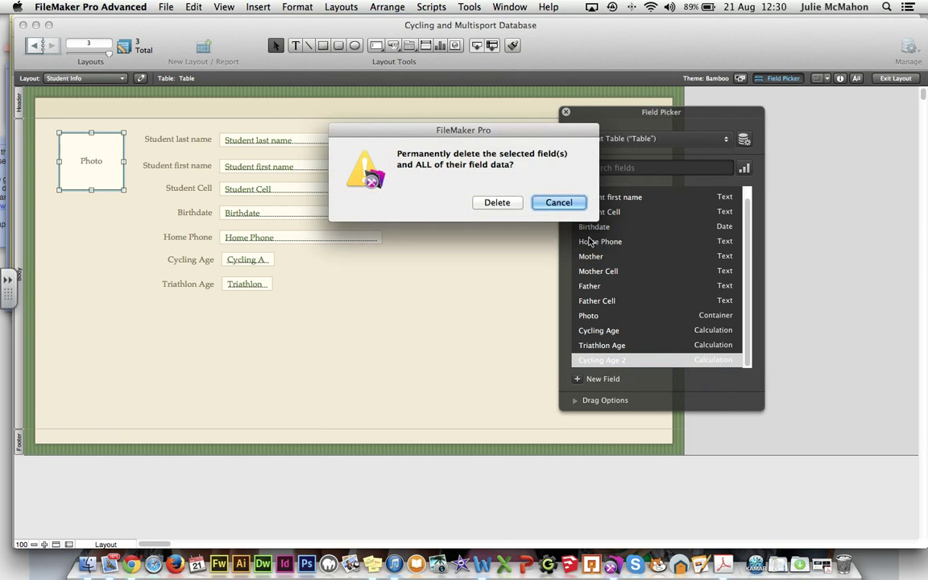
click(497, 203)
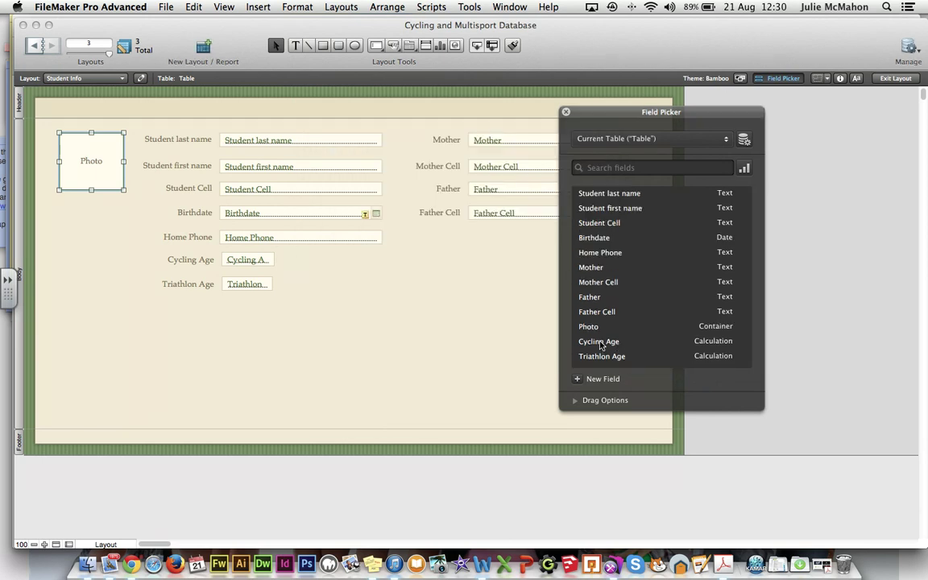
Review Triathlon Age's 2013-Year(Birthdate) calculation and close it unchanged
click(603, 357)
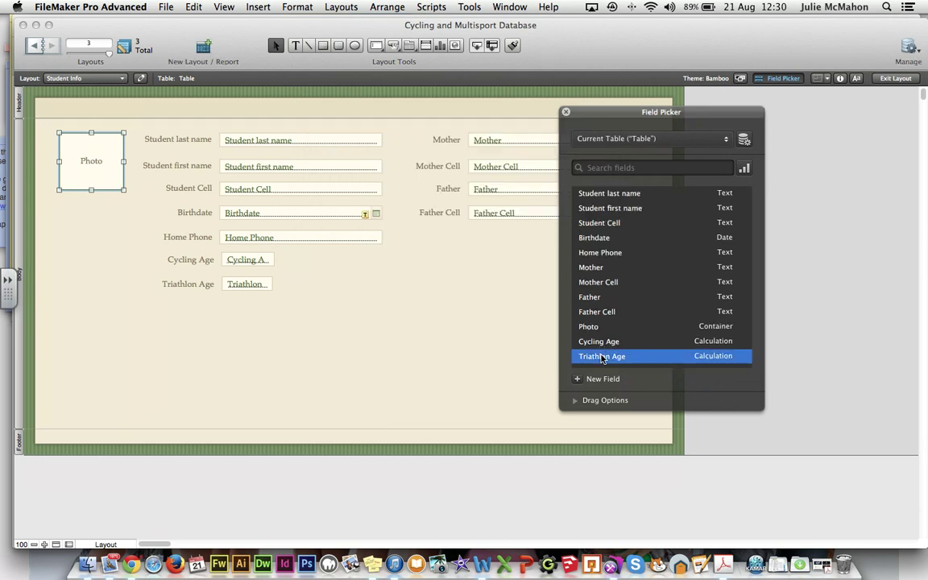
right_click(707, 357)
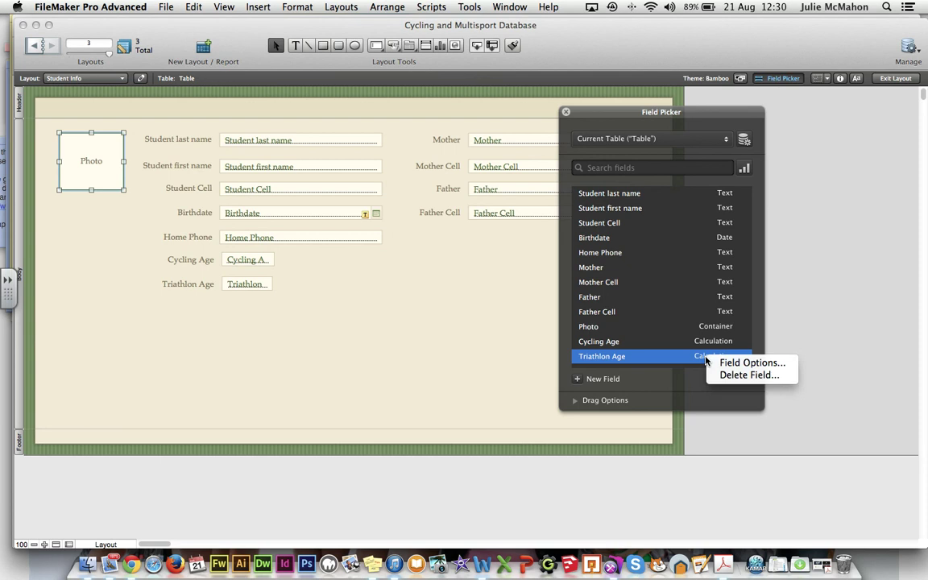
click(721, 363)
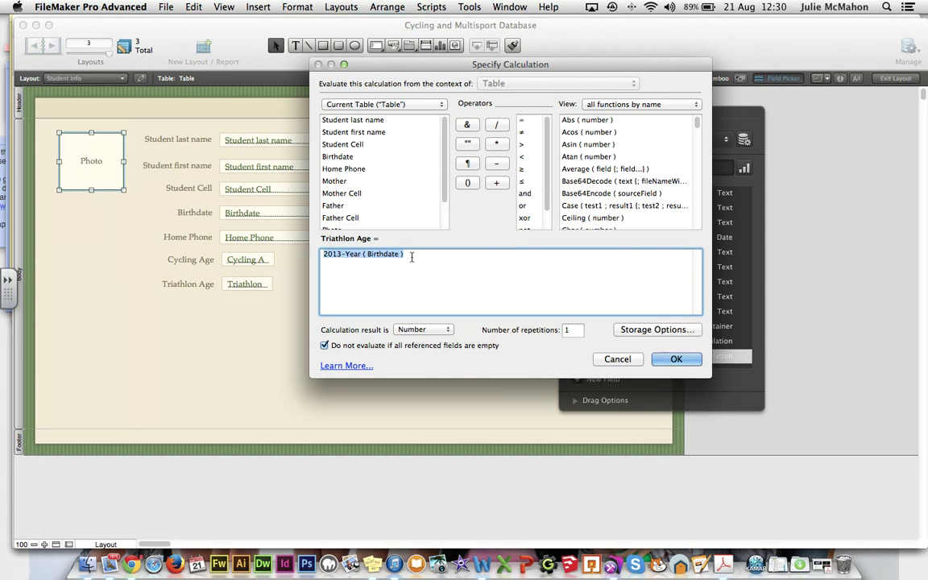
click(675, 360)
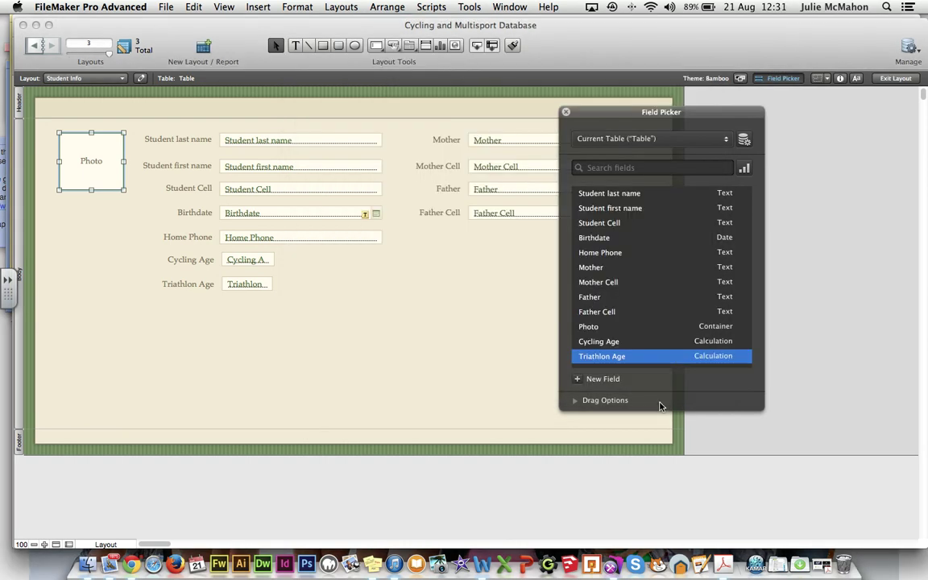
Close the Field Picker, reselect the Photo box and show its Appearance settings
click(566, 113)
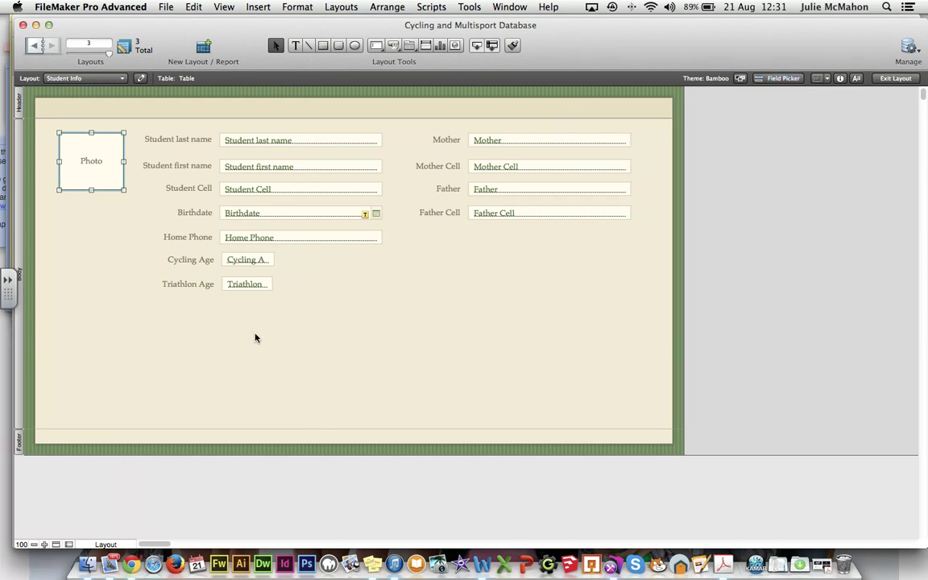
click(288, 345)
click(111, 187)
click(839, 78)
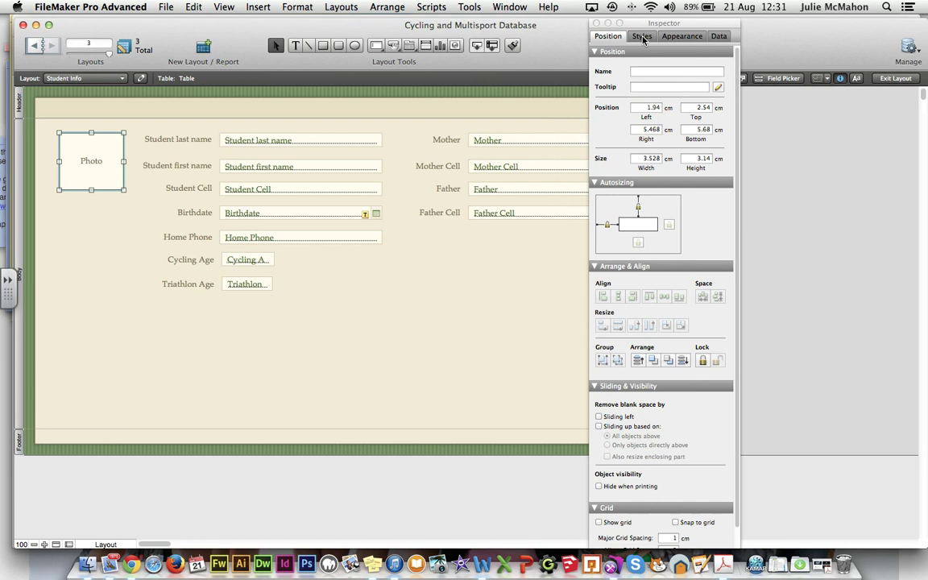
click(667, 37)
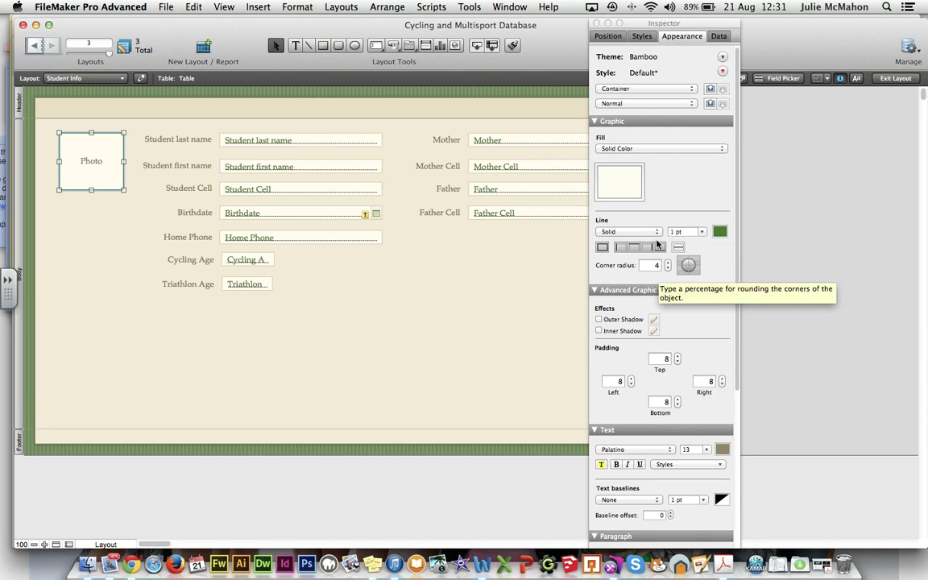
Give the Photo box a dashed, 2 pt, green border
click(655, 234)
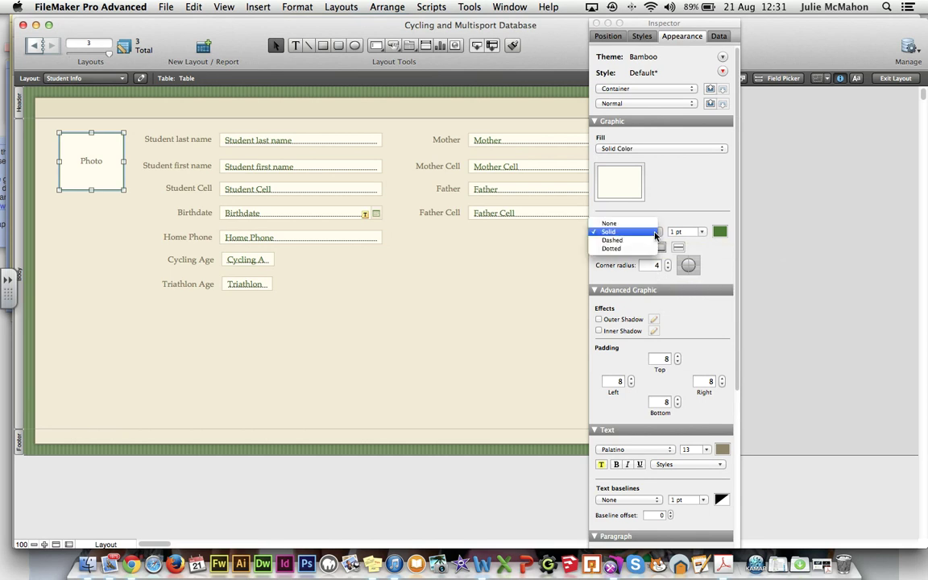
click(648, 240)
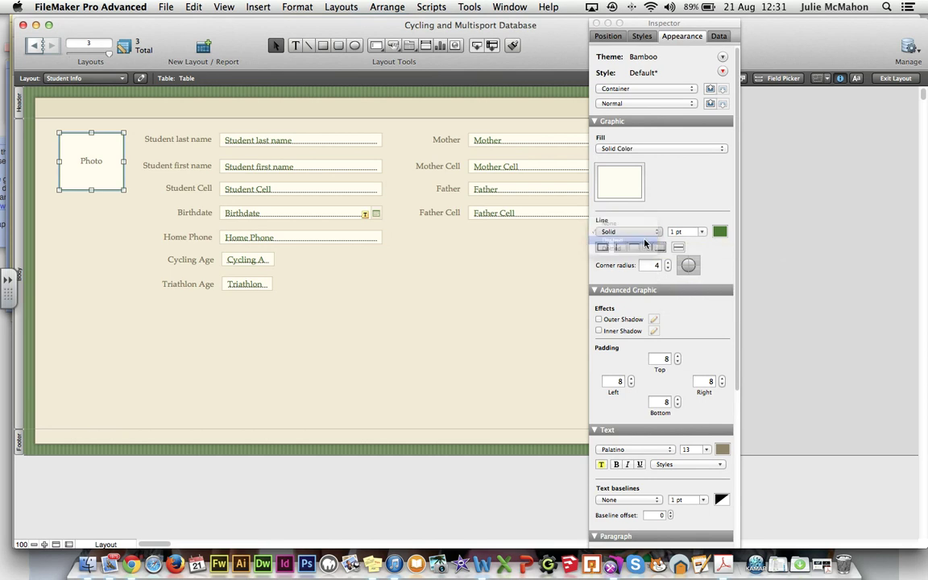
click(689, 232)
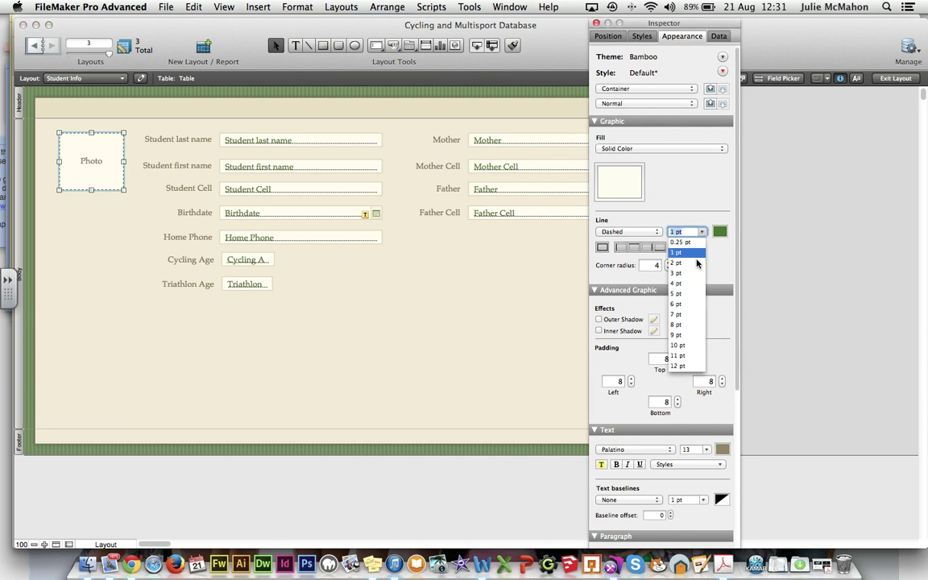
click(695, 263)
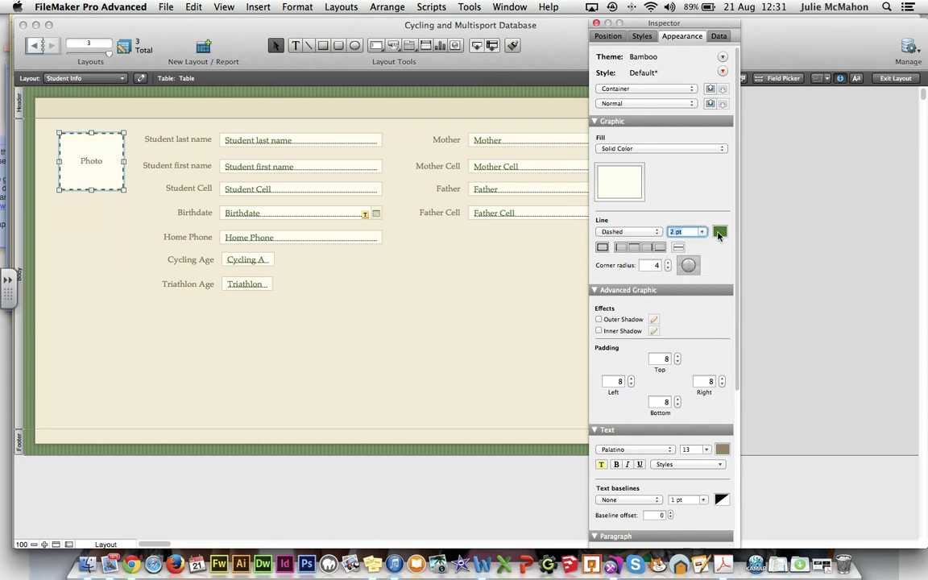
click(719, 232)
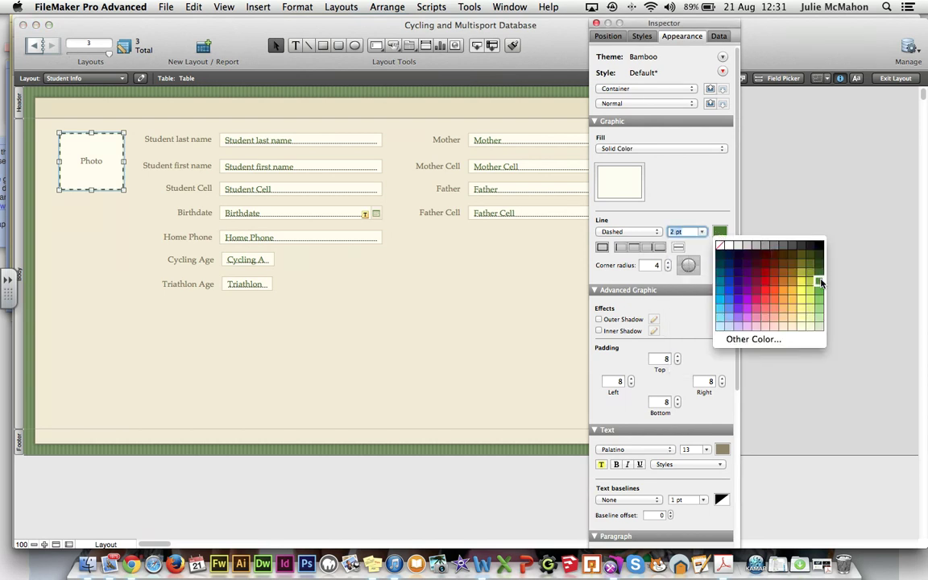
click(819, 281)
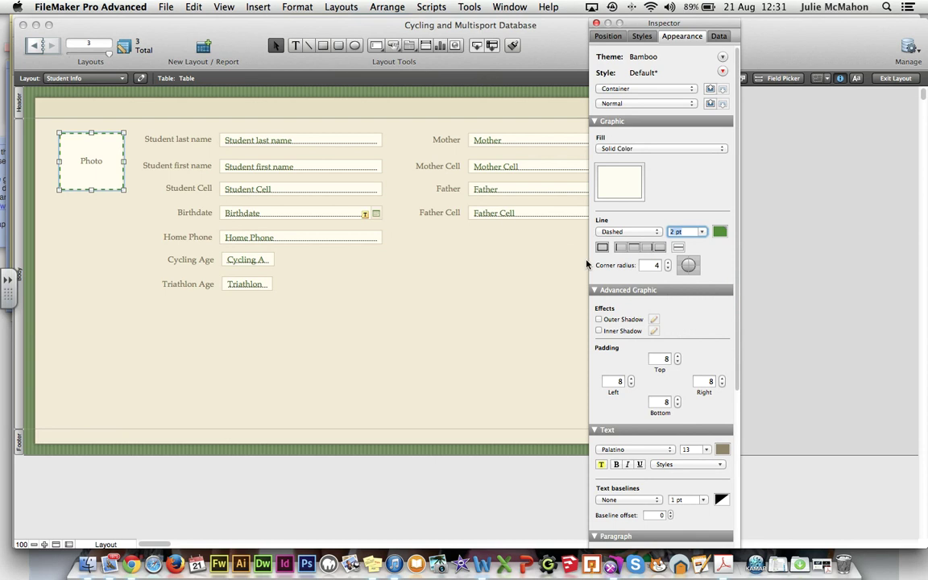
Set the Photo box corner radius to 3, add an outer shadow, and move the Inspector aside
click(667, 262)
click(668, 269)
click(667, 269)
click(598, 320)
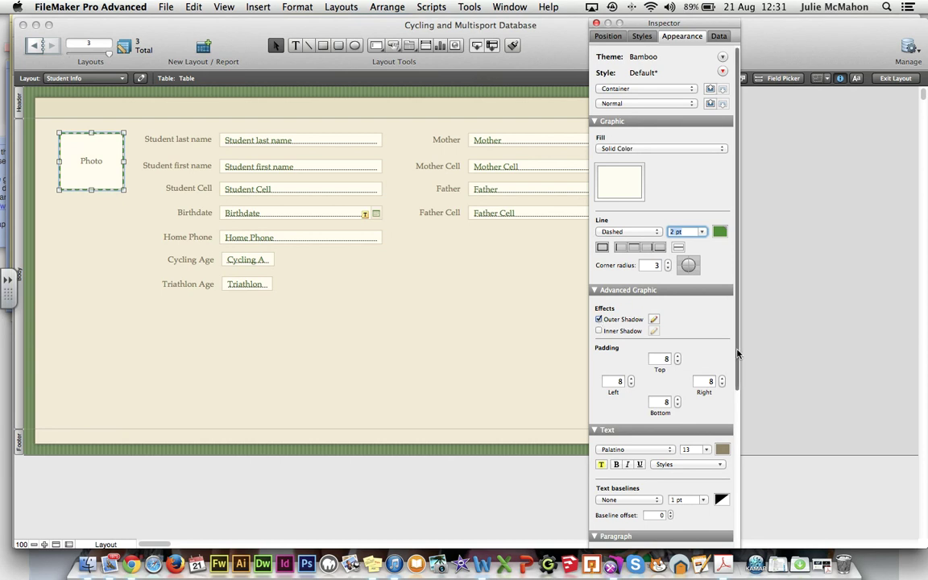
drag(737, 354, 733, 443)
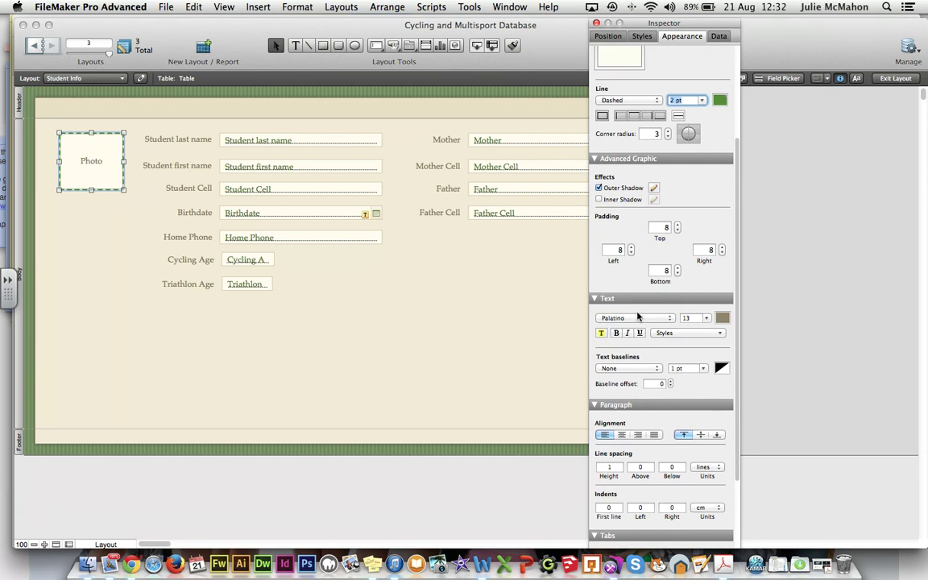
mouse_move(735, 358)
drag(736, 358, 747, 222)
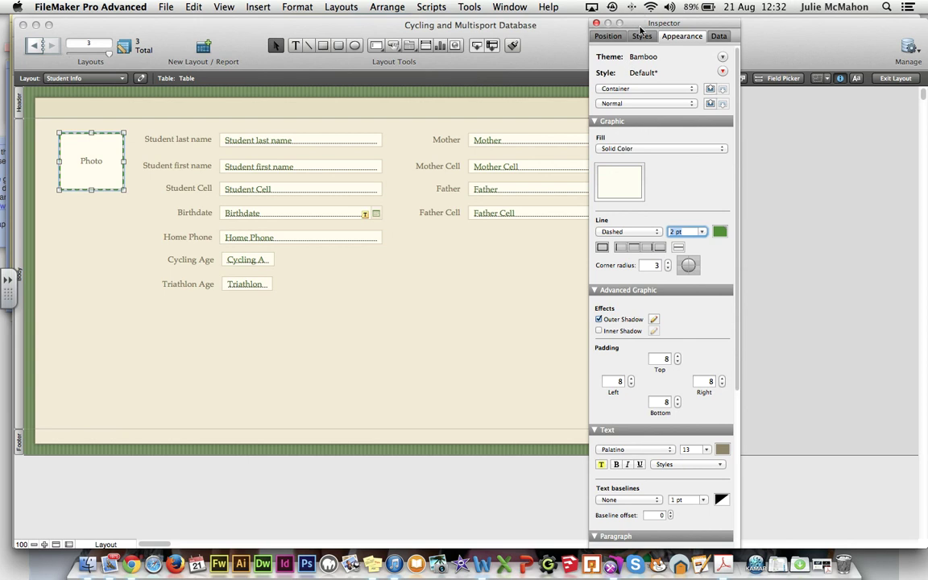
drag(640, 28, 692, 28)
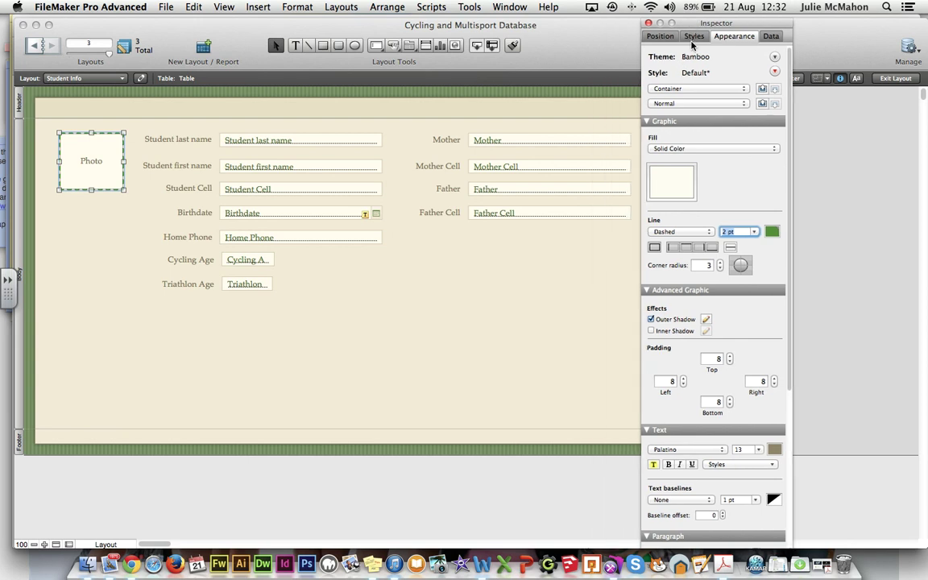
Move the Inspector aside and drag Mother and Father right under Mother Cell and Father Cell
click(108, 304)
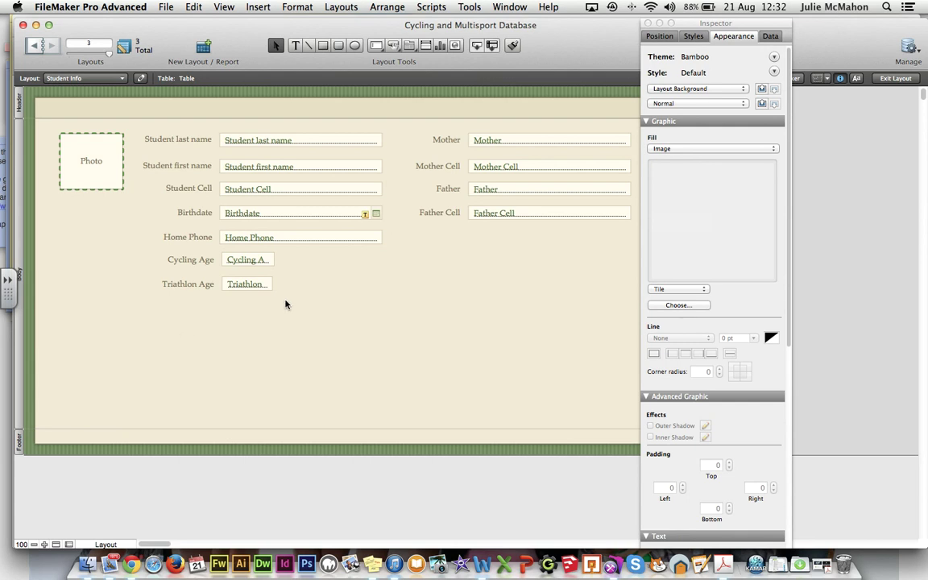
click(542, 139)
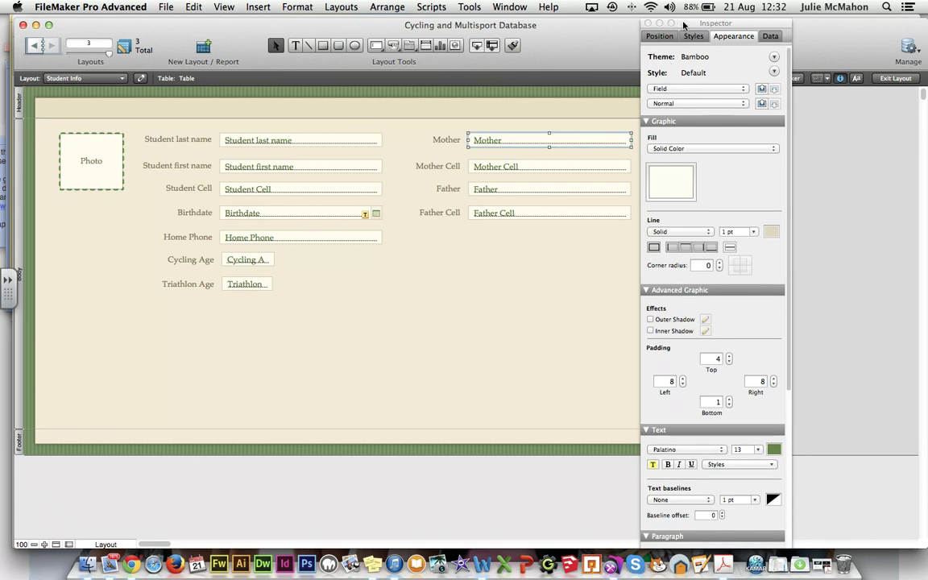
drag(683, 26, 780, 25)
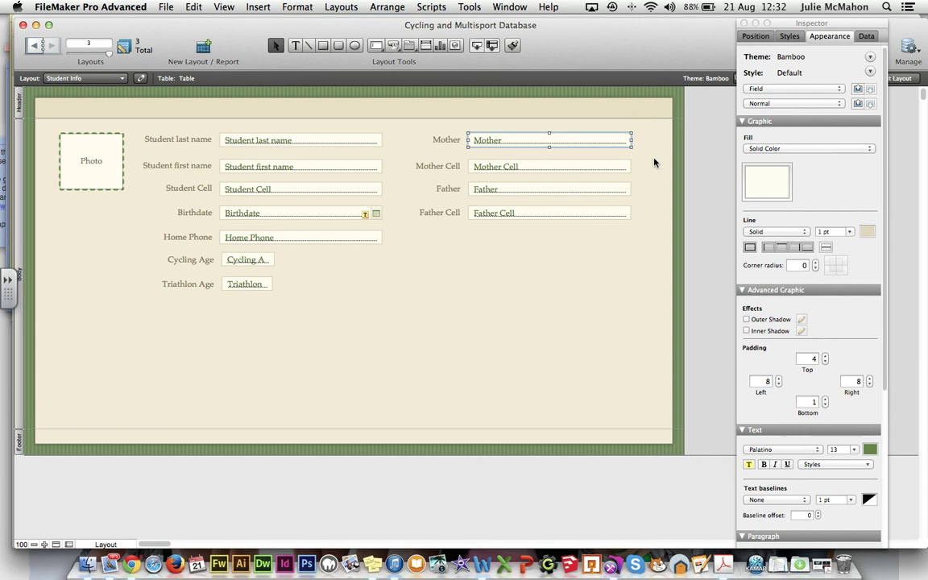
click(653, 163)
drag(613, 145, 634, 217)
click(611, 213)
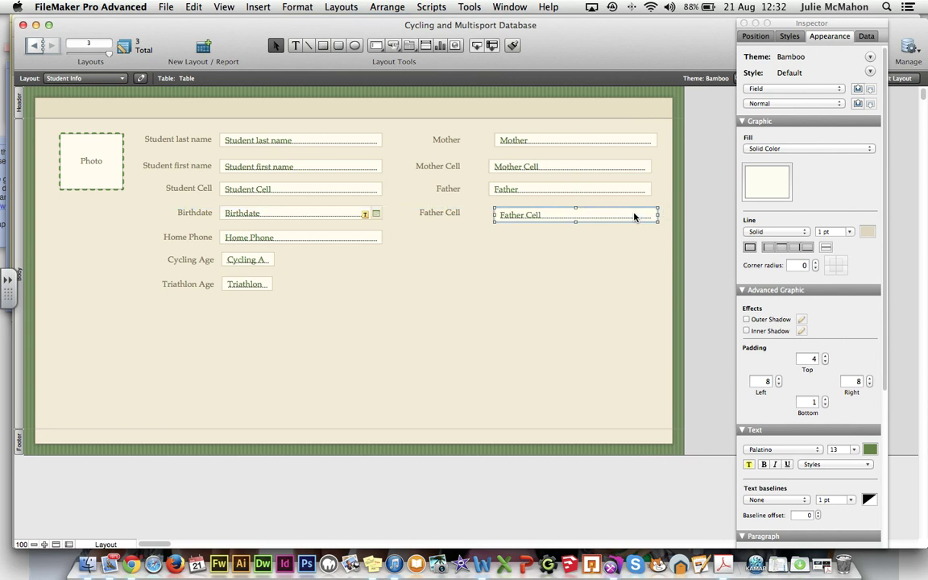
click(756, 36)
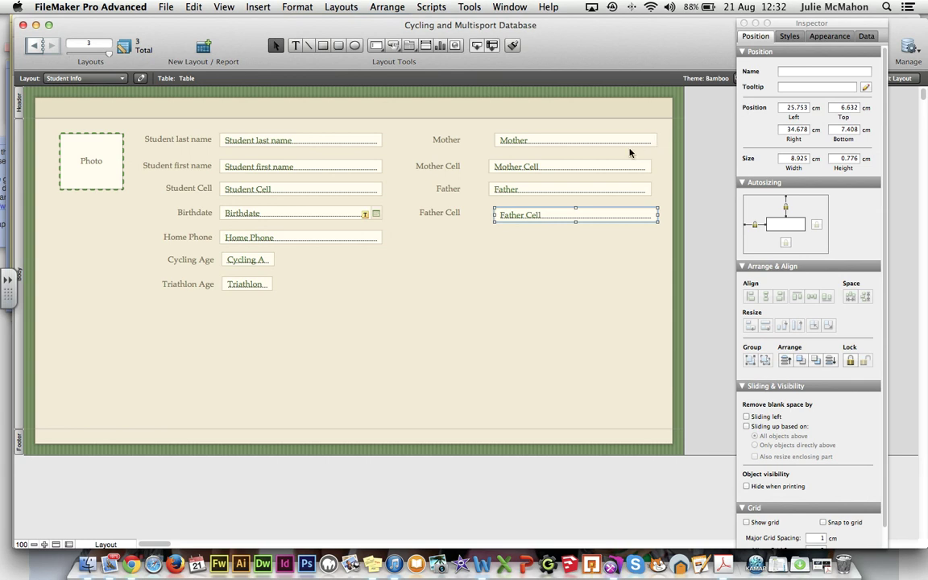
Select the four parent fields, align their left edges and space them evenly vertically
shift+click(617, 192)
shift+click(618, 193)
shift+click(612, 190)
shift+click(612, 165)
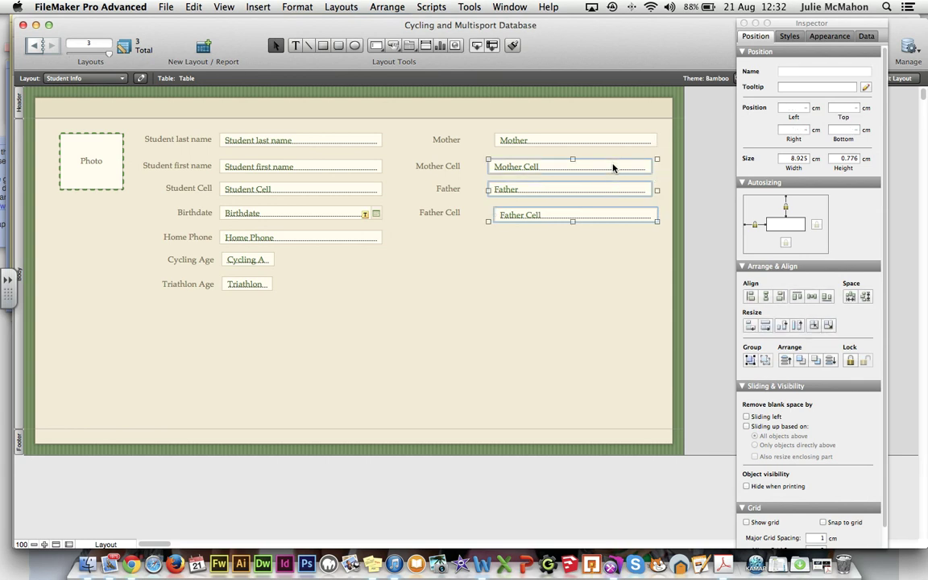
shift+click(612, 145)
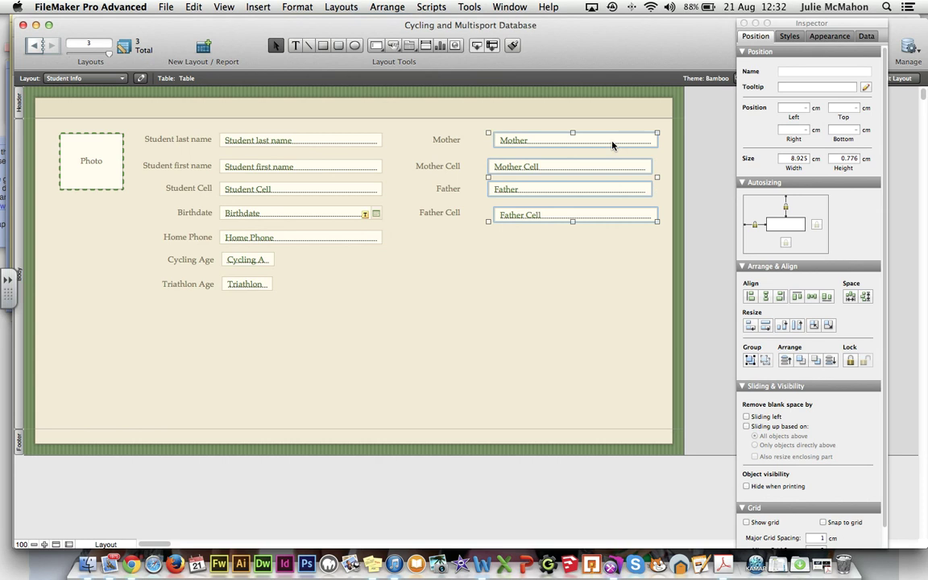
click(750, 297)
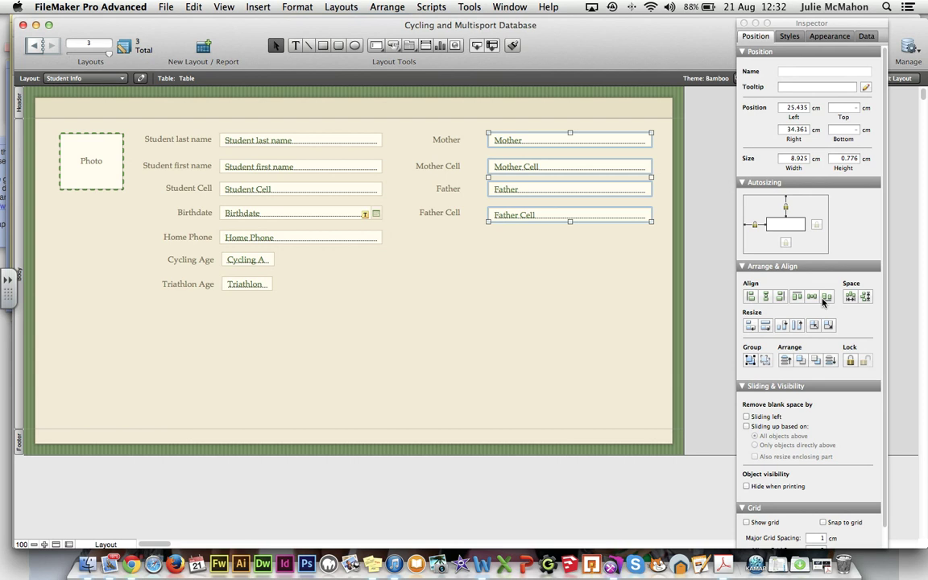
click(866, 298)
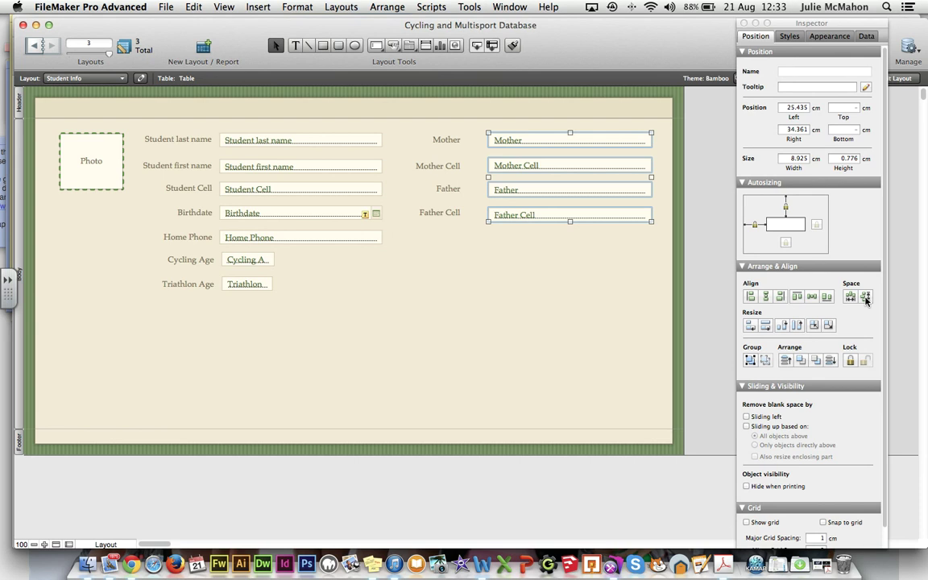
Marquee-select all four parent fields and nudge them four steps left
click(568, 310)
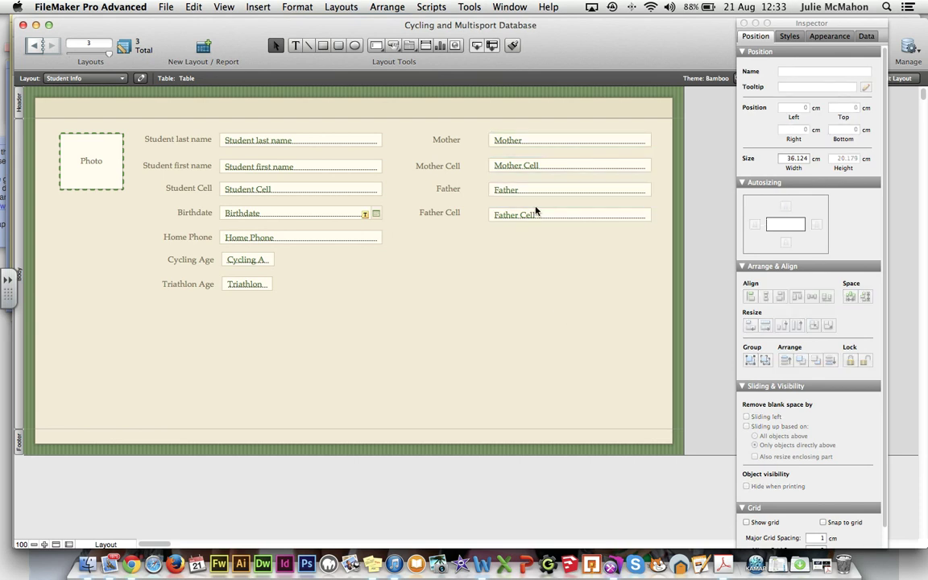
drag(476, 129, 666, 238)
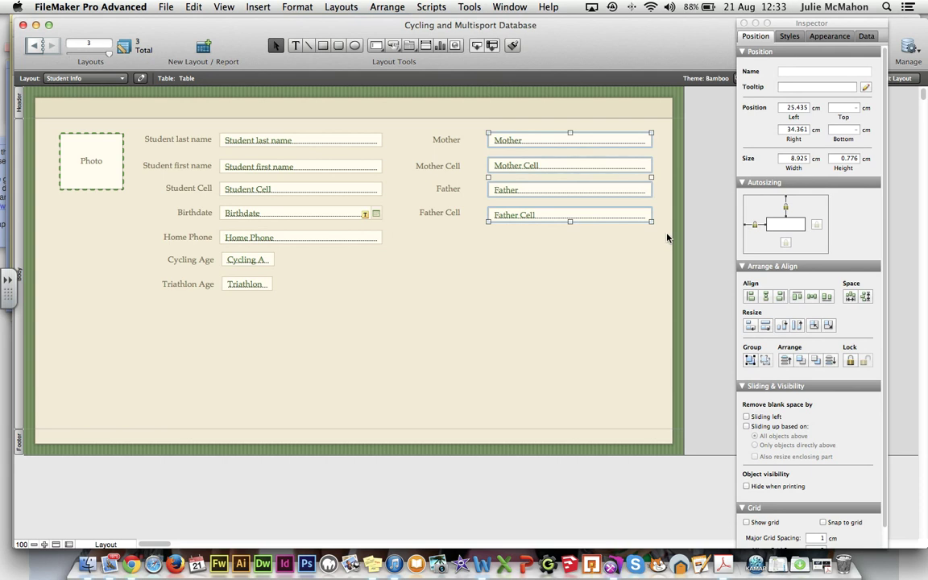
key(Left)
key(Left)
key(Left)
key(Left)
key(Left)
key(Left)
key(Left)
key(Left)
key(Left)
key(Left)
key(Left)
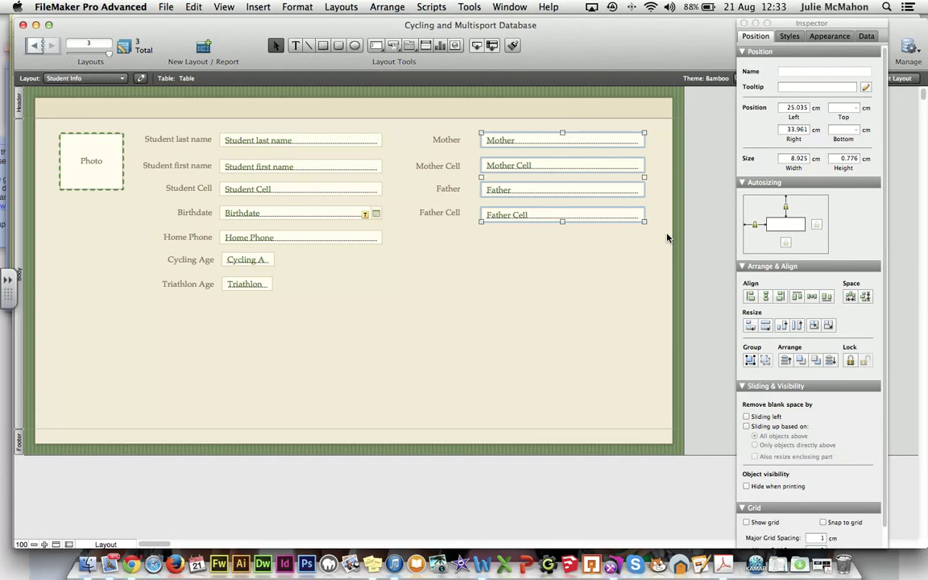
key(Left)
key(Left)
key(Left)
key(Left)
key(Left)
key(Left)
key(Left)
key(Left)
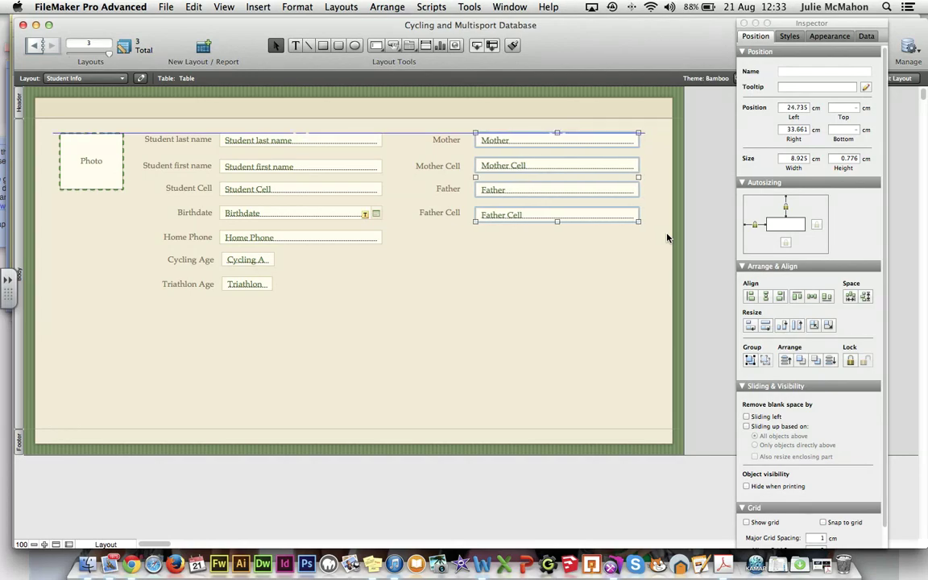
key(Left)
key(Left)
key(Left)
key(Left)
key(Left)
key(Left)
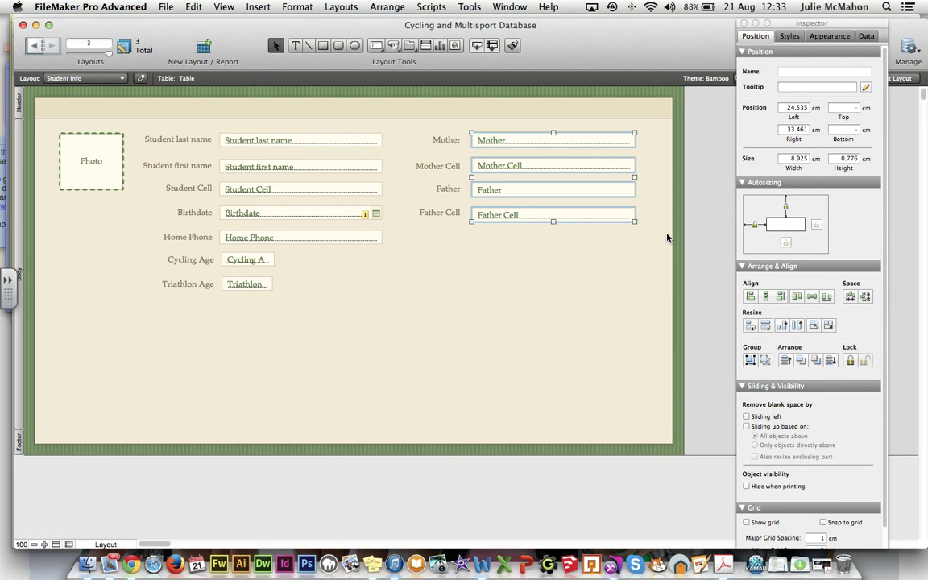
key(Left)
key(Left)
key(Left)
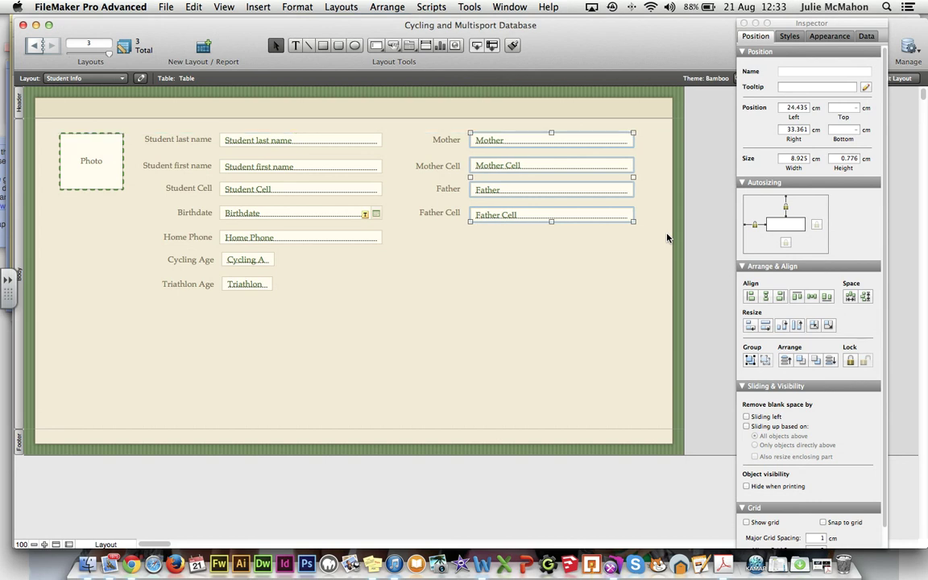
click(509, 269)
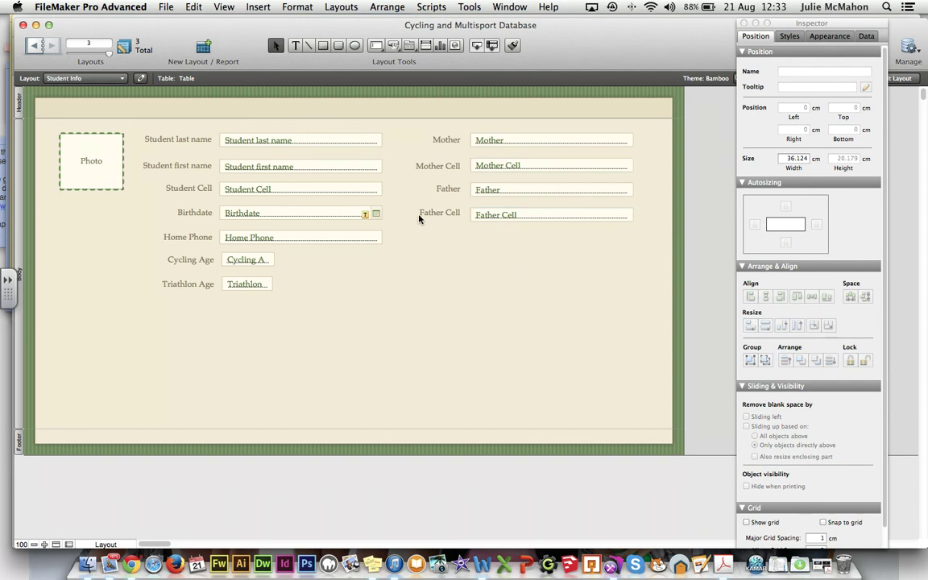
Top-align Father Cell, Father, Mother Cell and Mother with Birthdate, Student Cell, first and last name
click(347, 218)
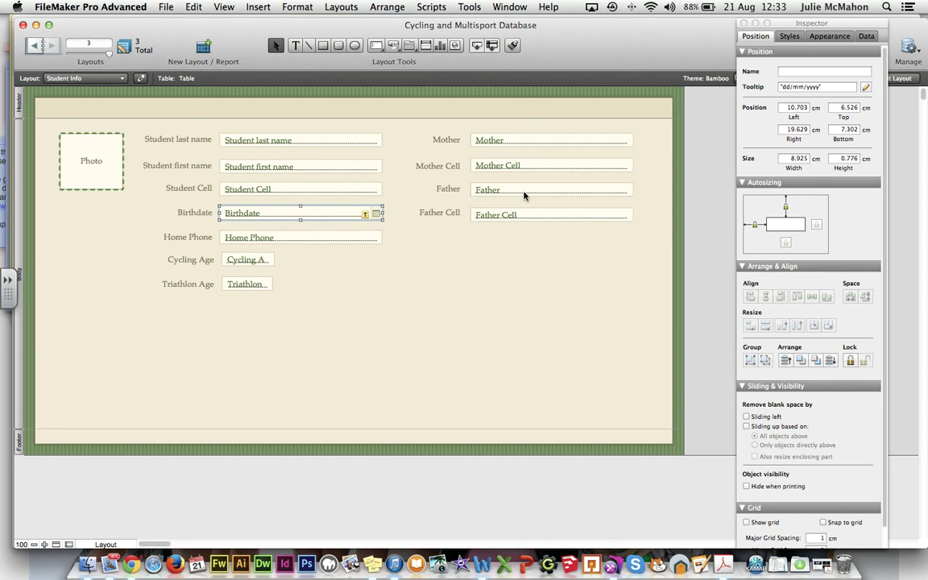
shift+click(532, 216)
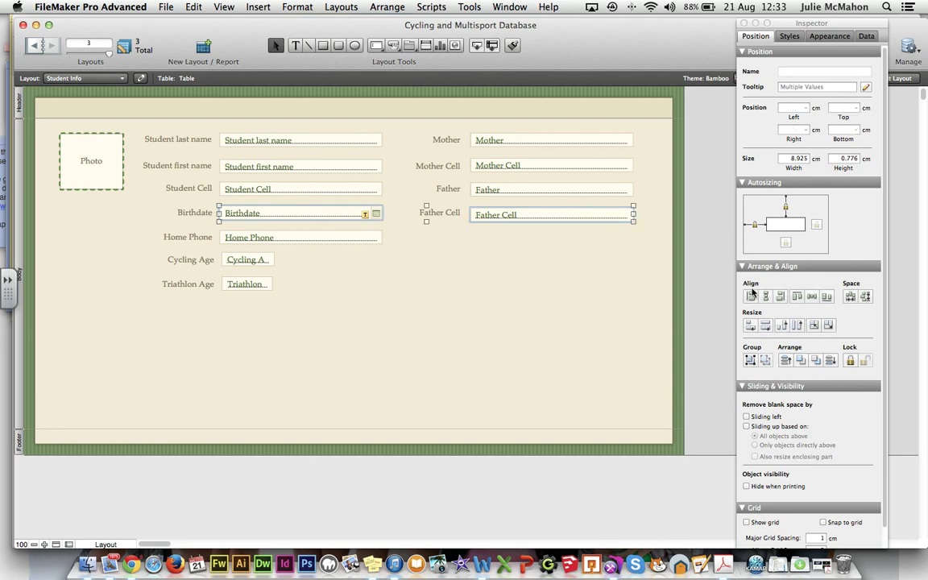
click(797, 297)
click(375, 191)
shift+click(518, 191)
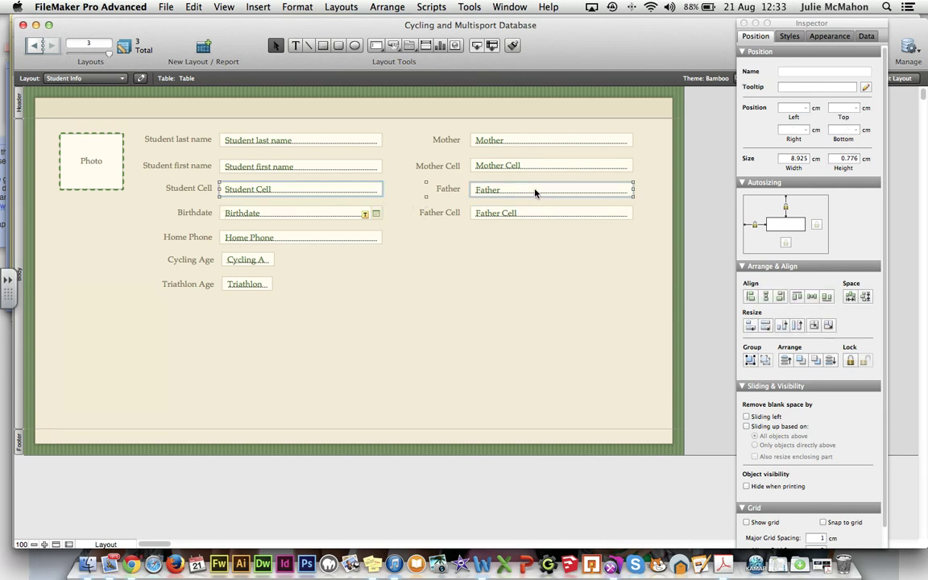
click(796, 297)
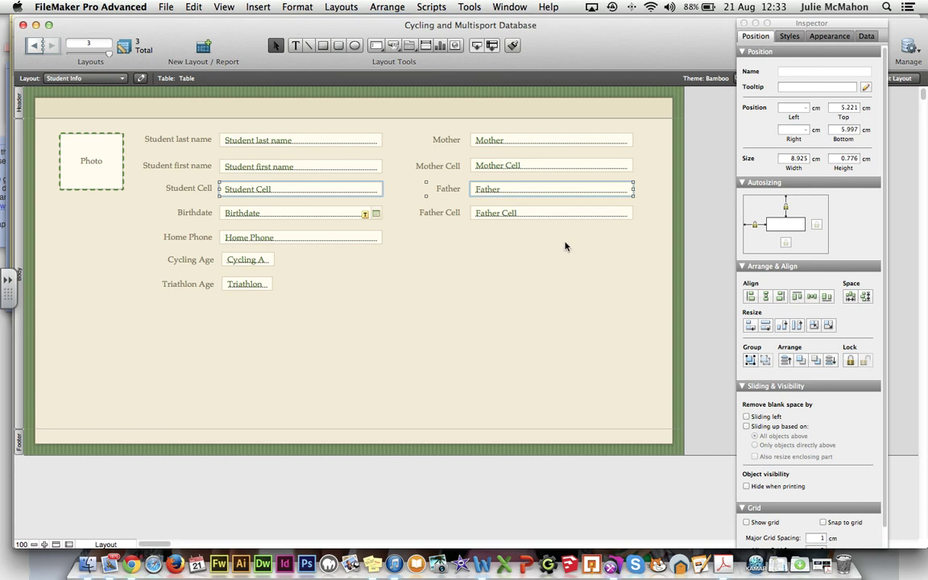
click(354, 165)
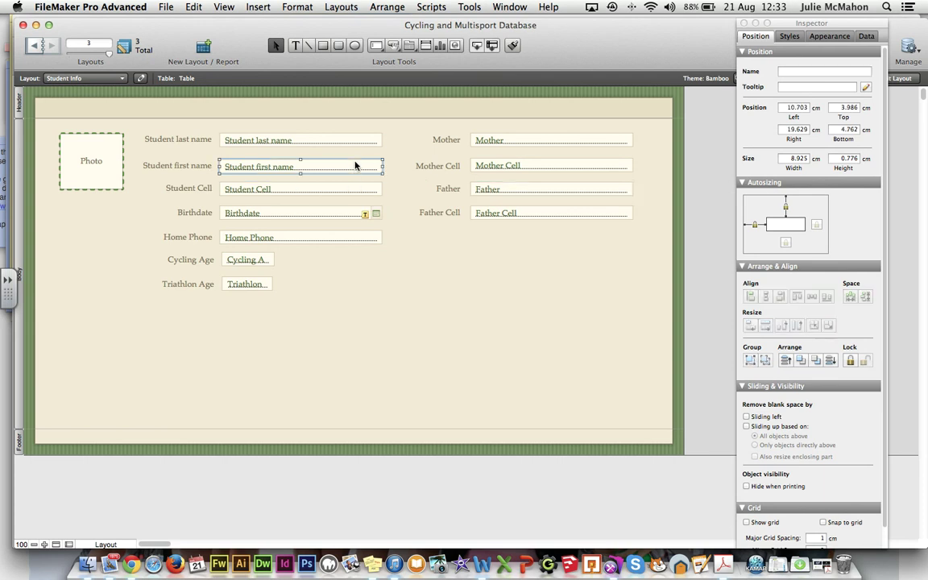
shift+click(528, 165)
click(796, 297)
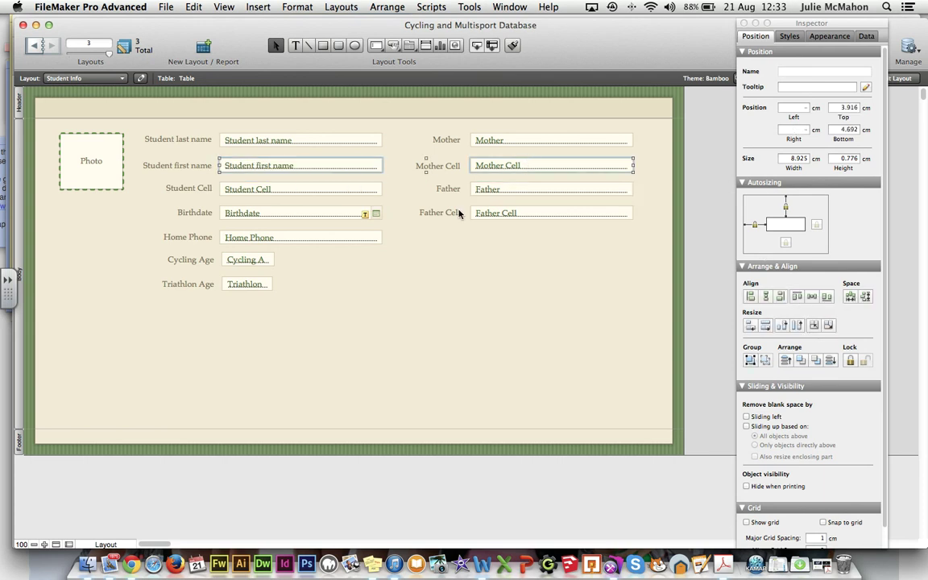
click(368, 140)
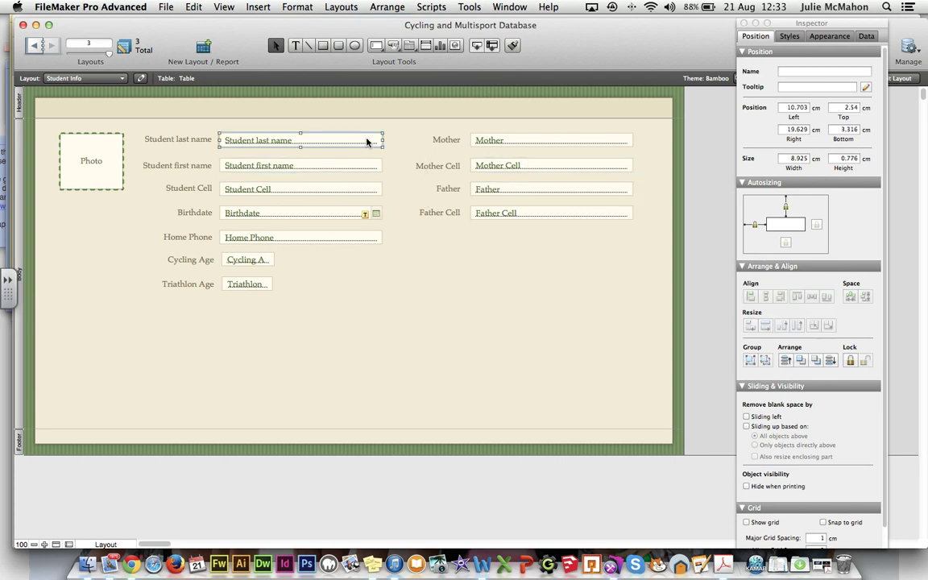
shift+click(546, 144)
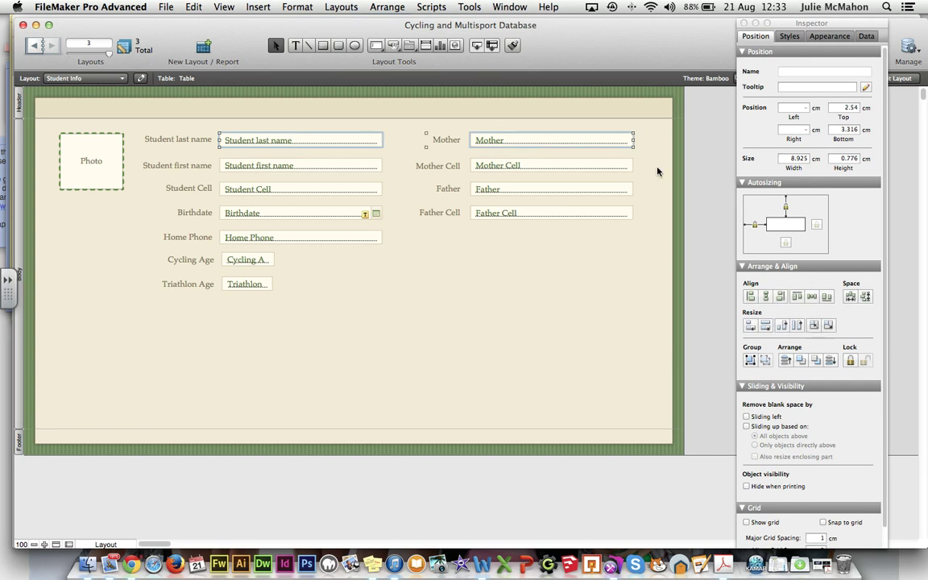
click(797, 298)
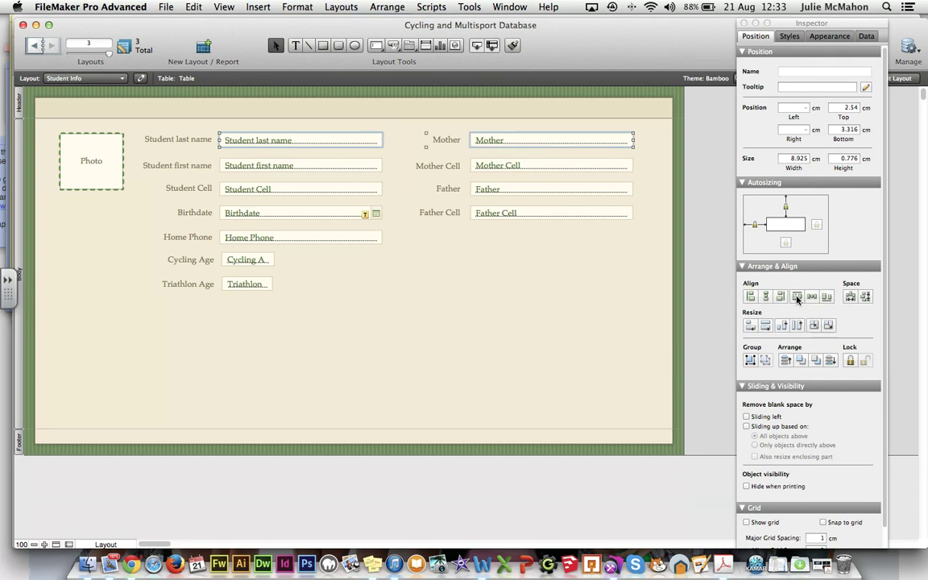
Middle-align the Mother, Mother Cell, Father and Father Cell labels with their fields
click(491, 279)
click(451, 216)
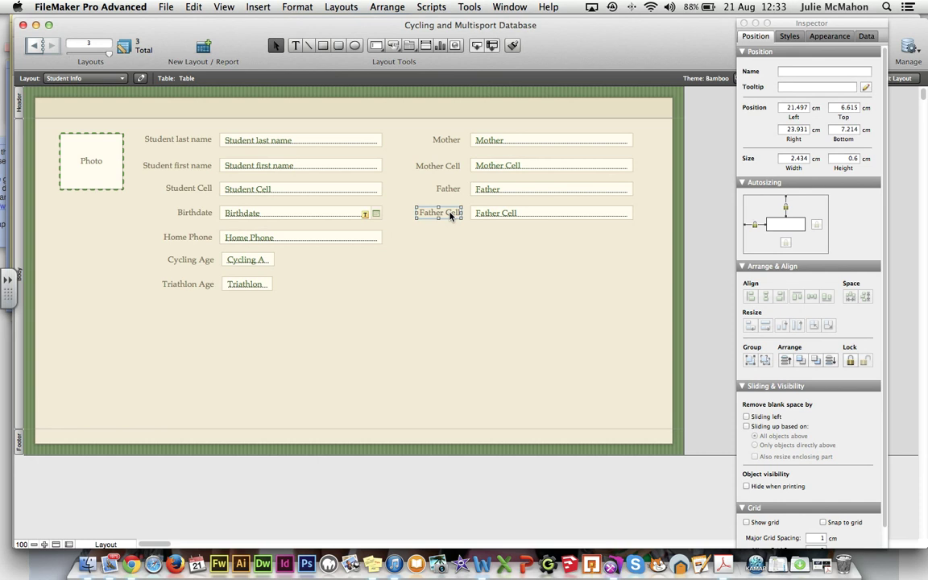
shift+click(510, 215)
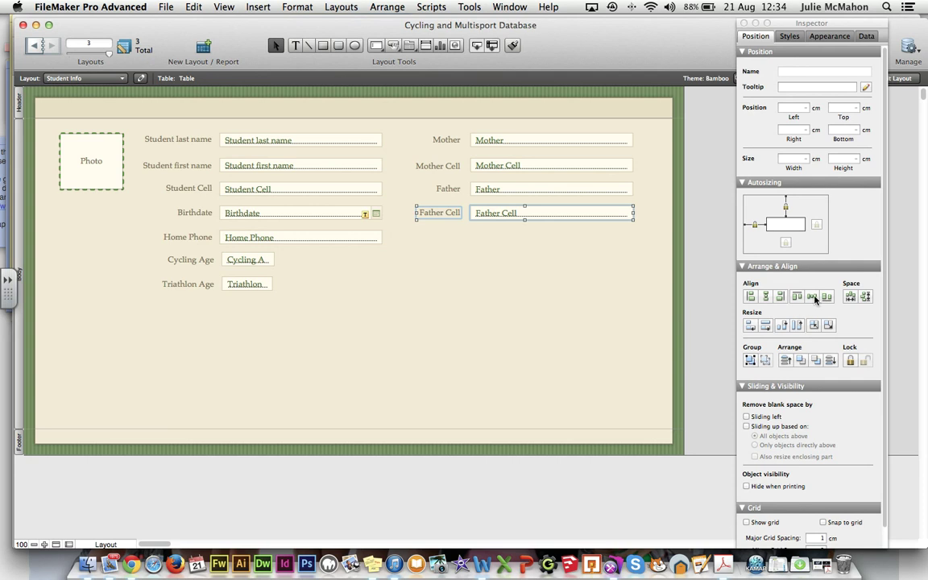
drag(414, 184, 501, 191)
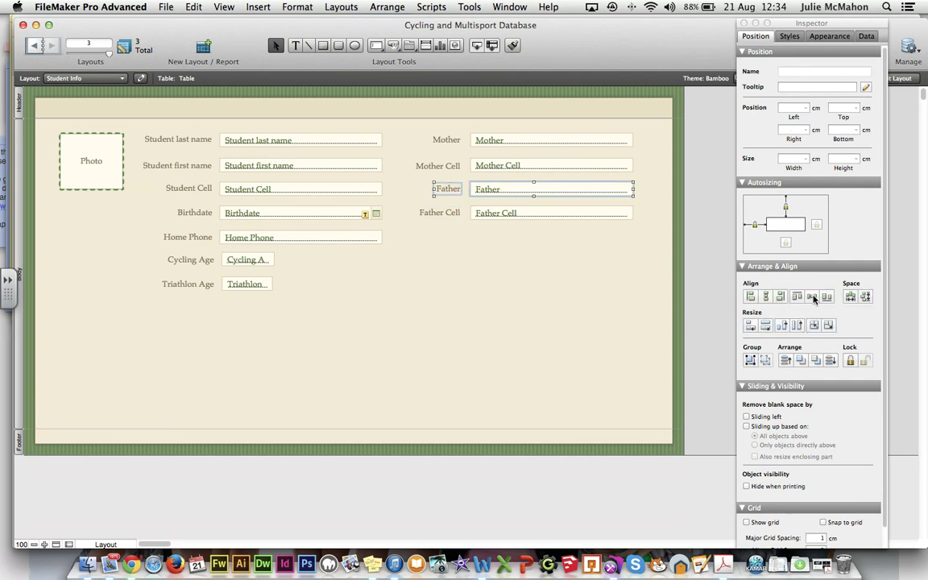
drag(402, 154, 499, 169)
key(super+alt+Up)
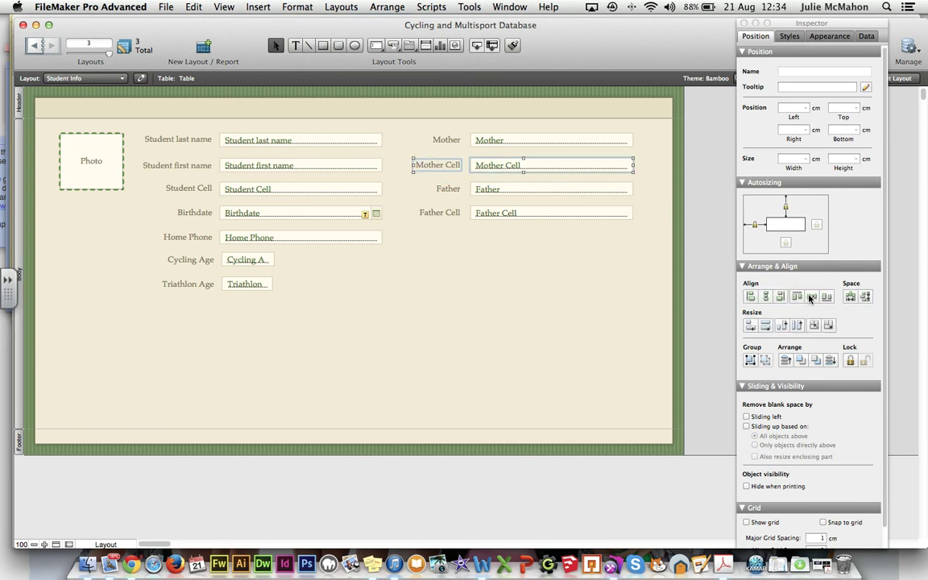
drag(402, 126, 502, 143)
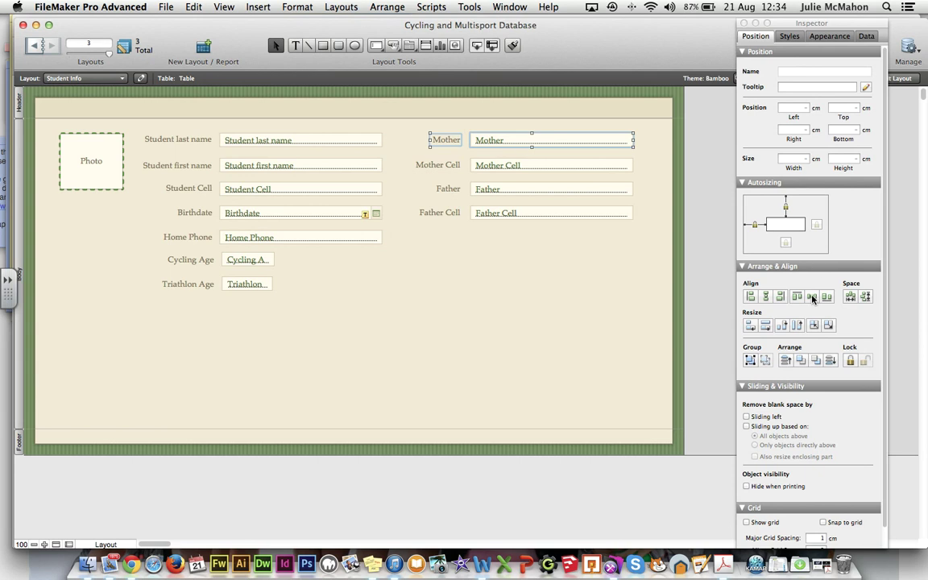
click(594, 291)
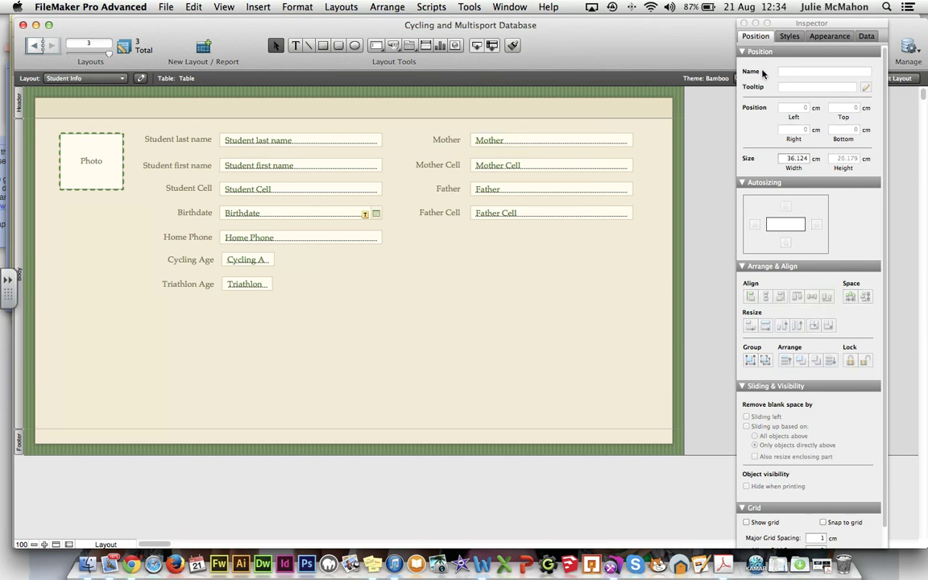
Close the Inspector, exit Layout mode and save the Student Info layout changes
click(743, 24)
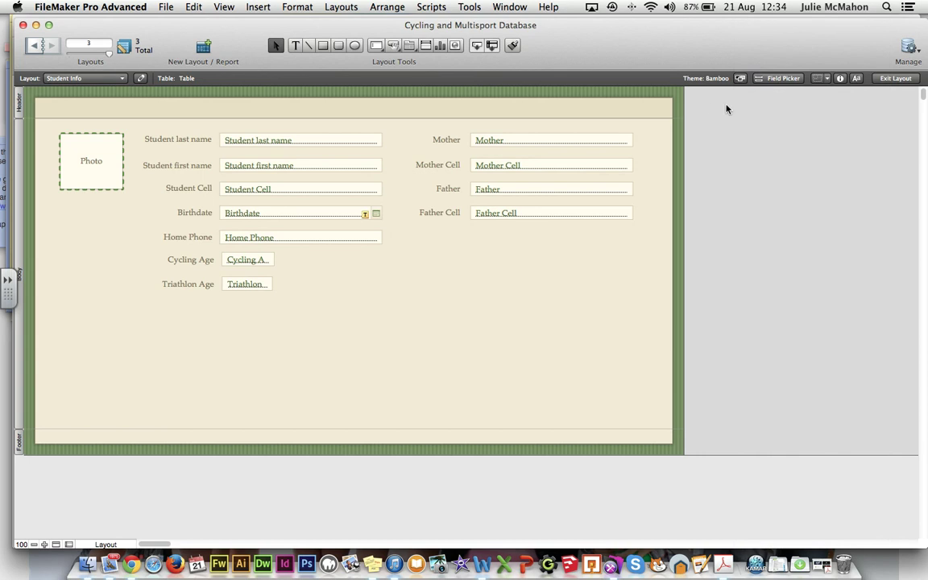
click(901, 78)
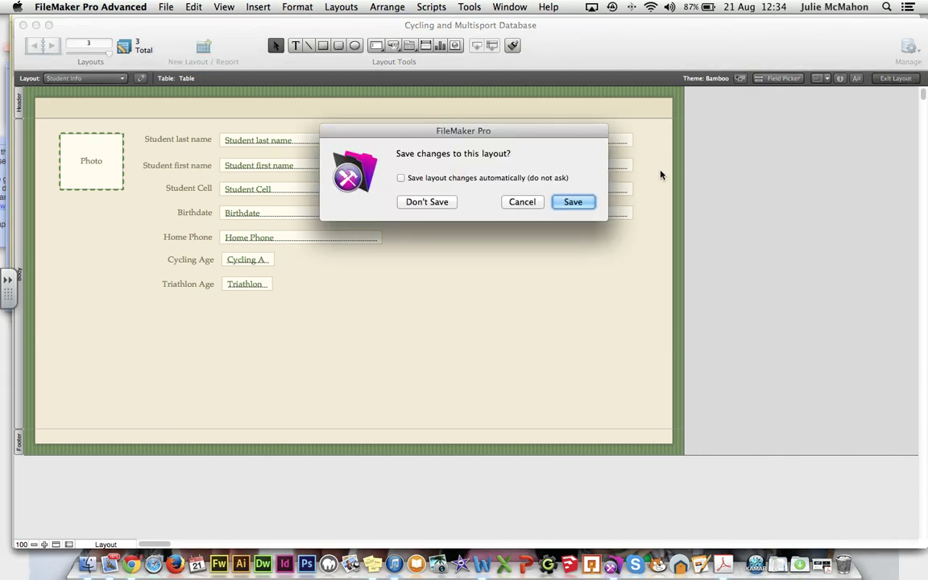
click(573, 202)
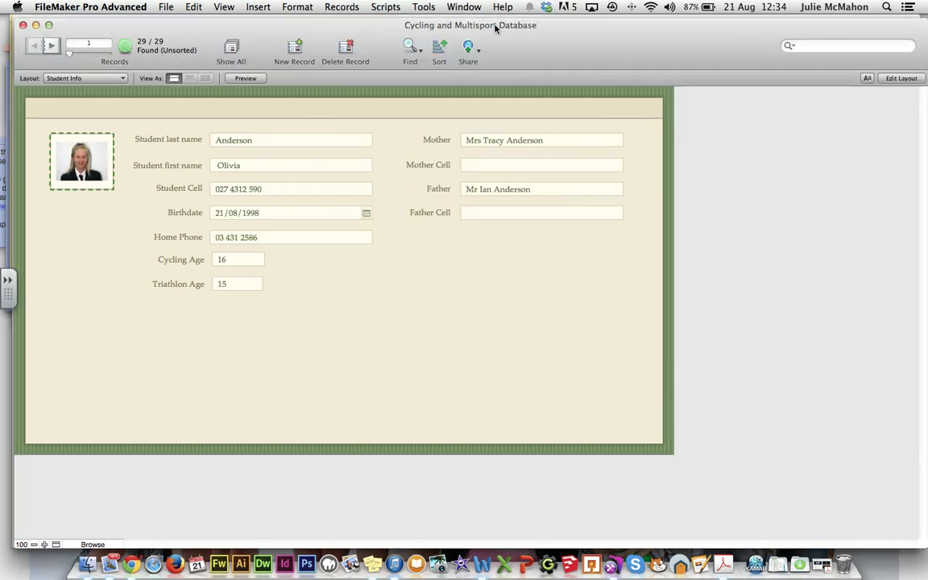
Move the database window aside and then back into place
drag(543, 31, 674, 45)
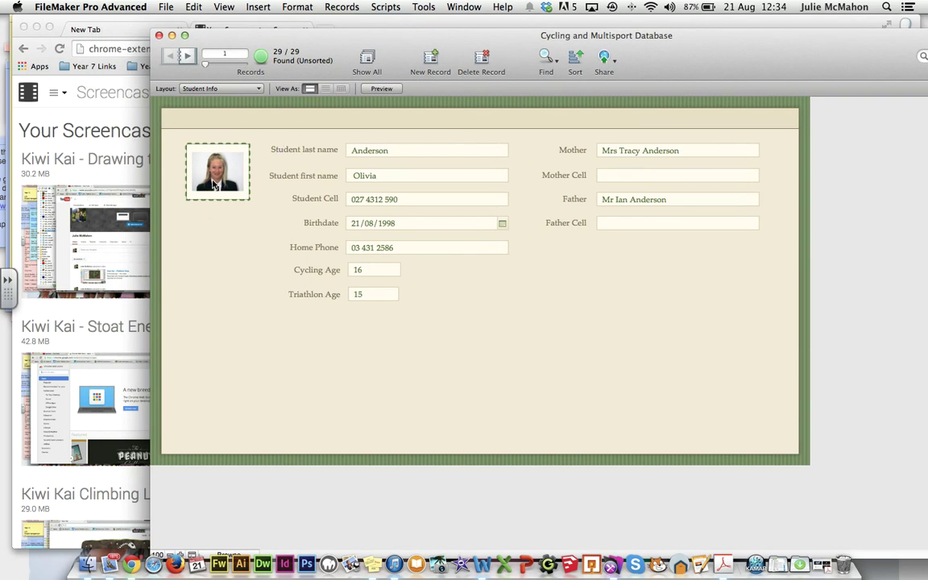
drag(214, 183, 209, 319)
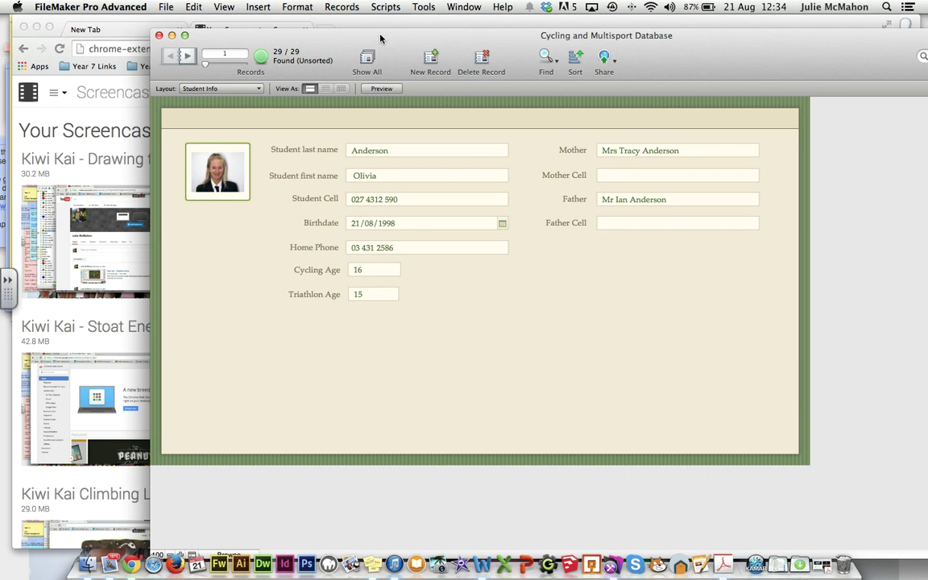
drag(380, 38, 272, 23)
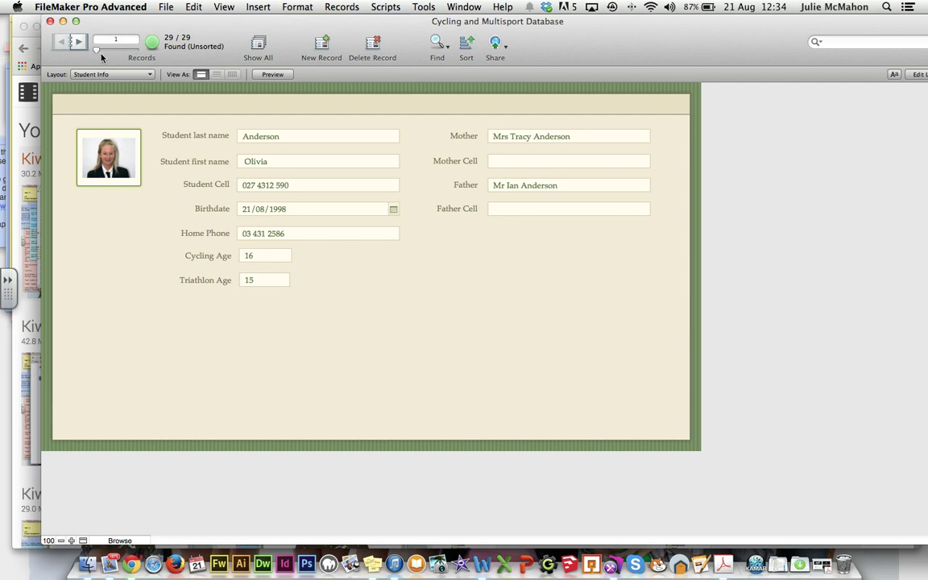
Create a new student record and enter the student's last name
click(325, 46)
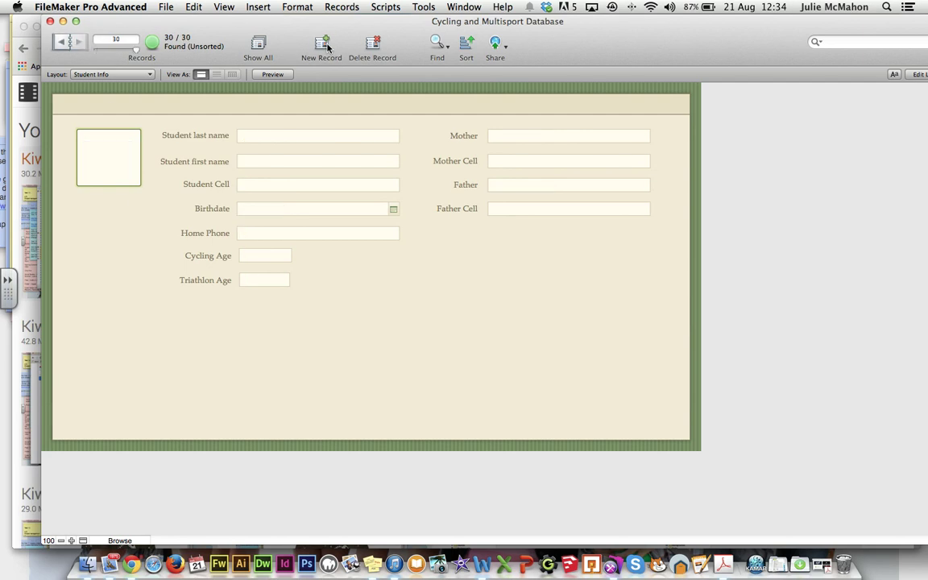
click(297, 135)
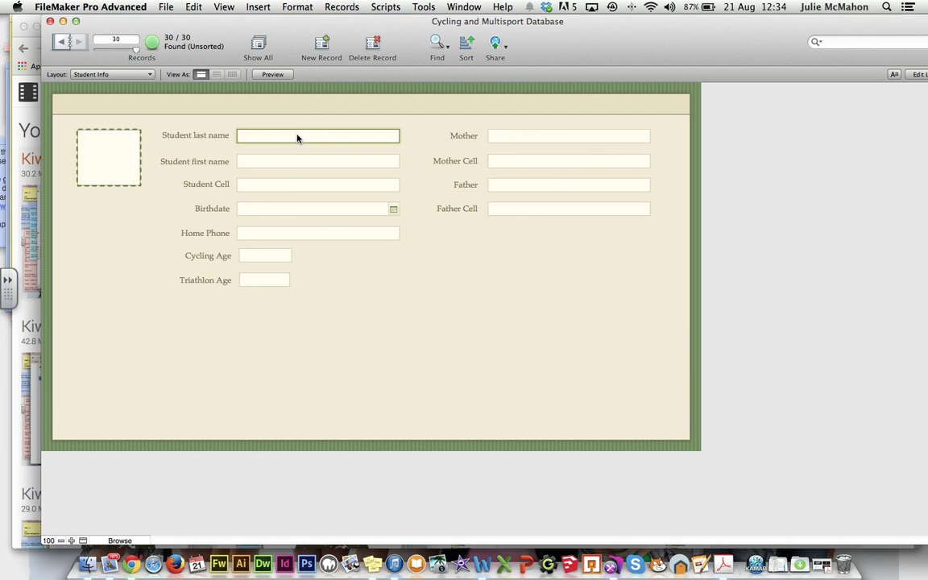
text(Smith)
key(Tab)
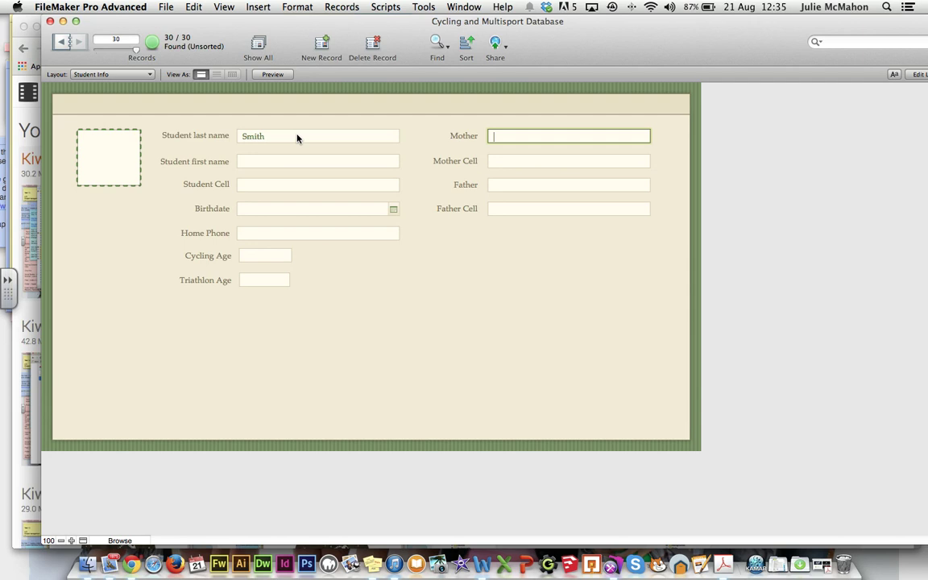
Enter the student's first name and the student cell phone number
key(Tab)
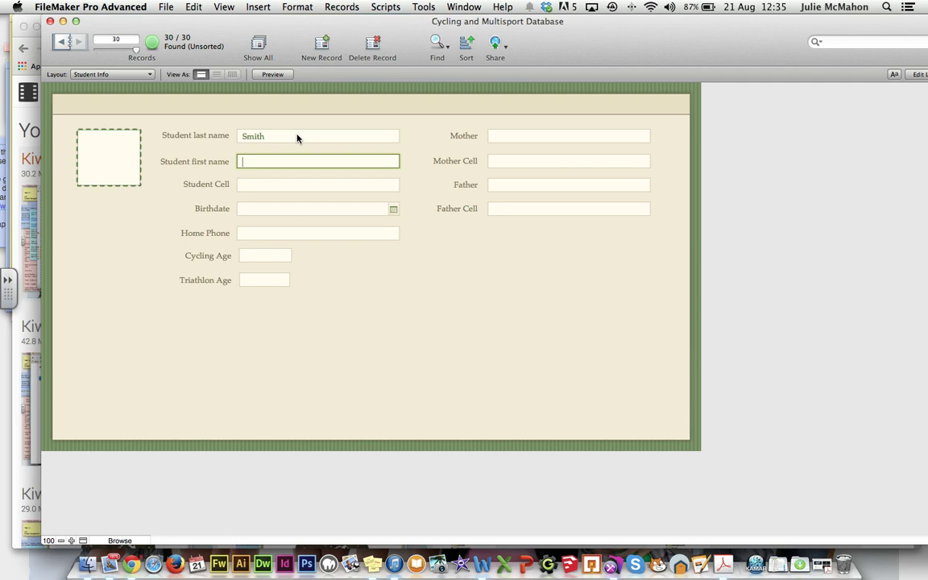
text(Jane)
key(Tab)
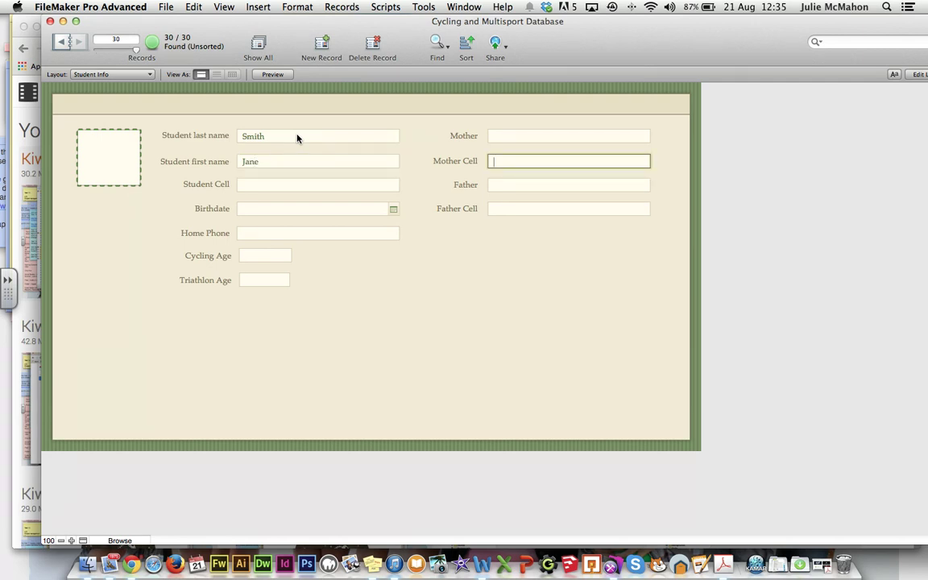
key(Tab)
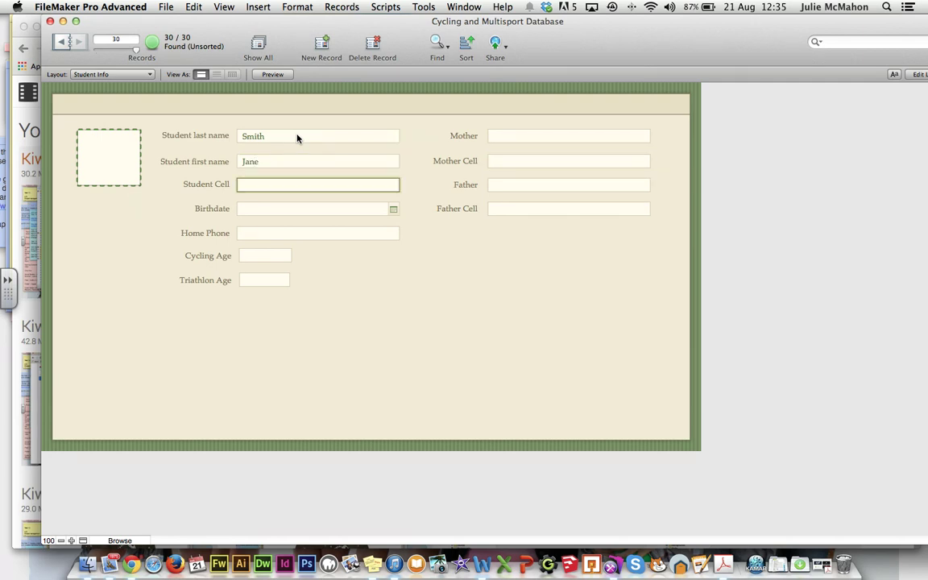
text(012333444)
Pick 21 August 1996 from the Birthdate calendar, yielding Cycling Age 18 and Triathlon Age 17
click(330, 210)
click(394, 209)
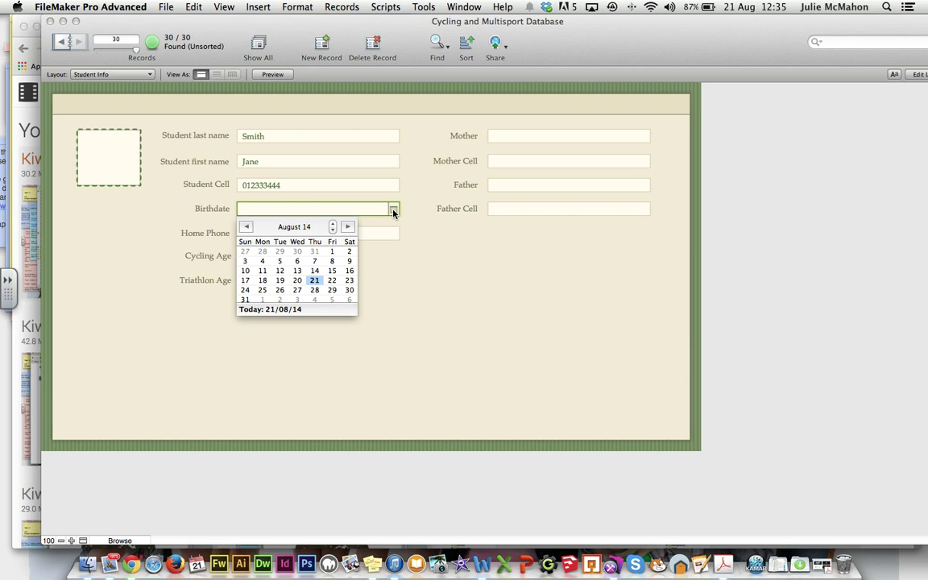
click(304, 228)
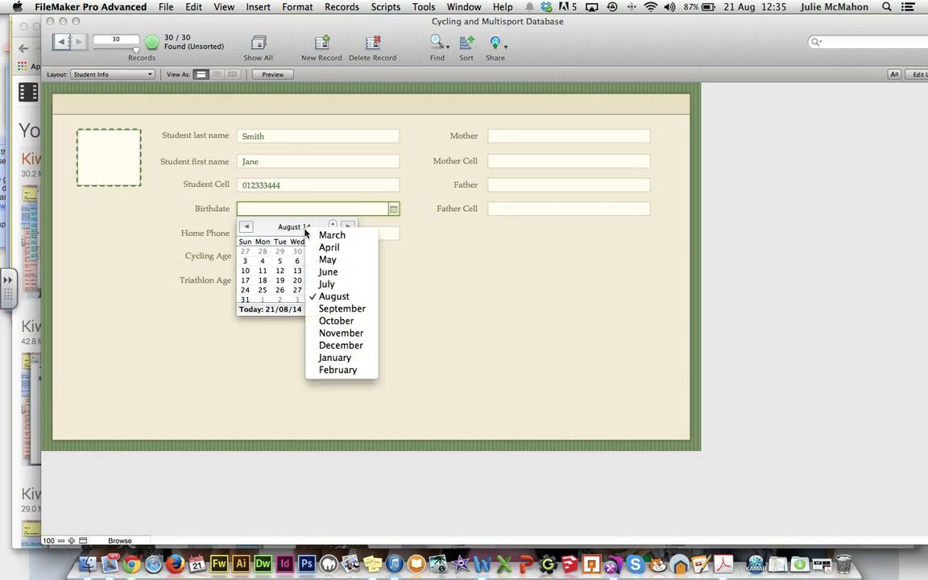
click(306, 229)
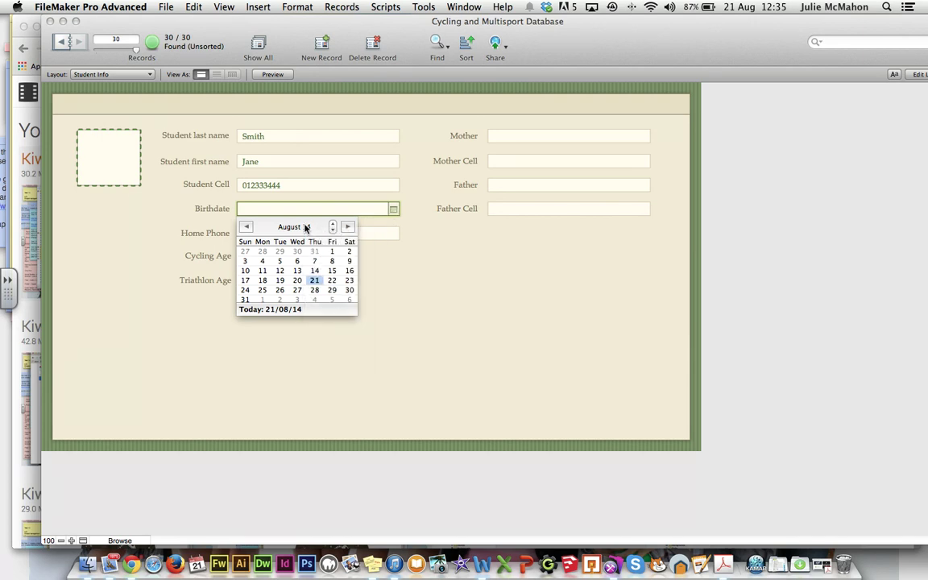
drag(333, 232, 333, 226)
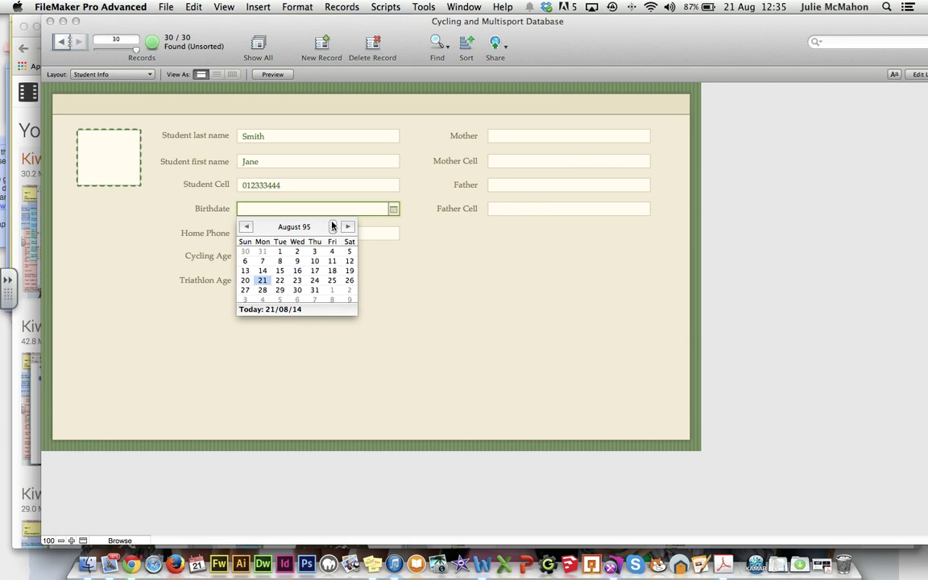
click(333, 227)
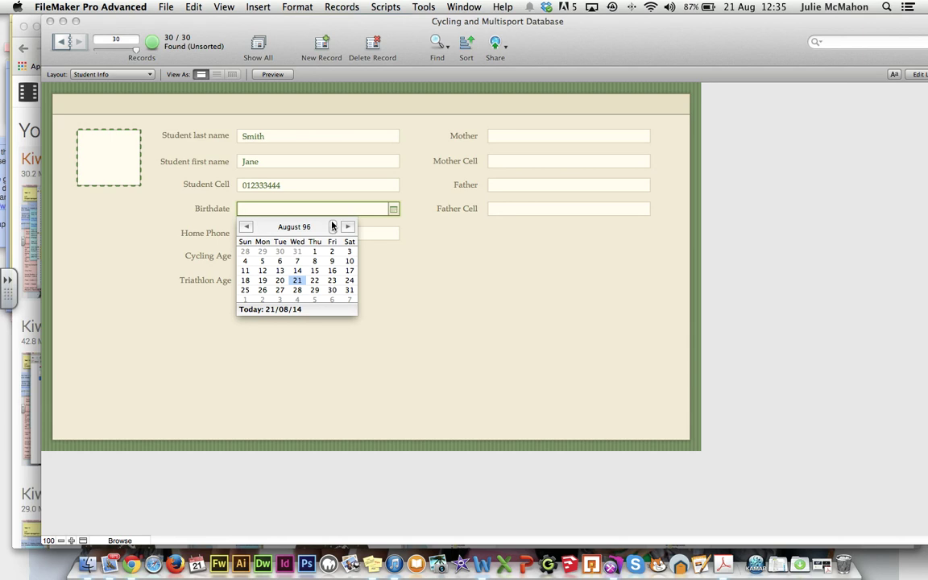
click(296, 282)
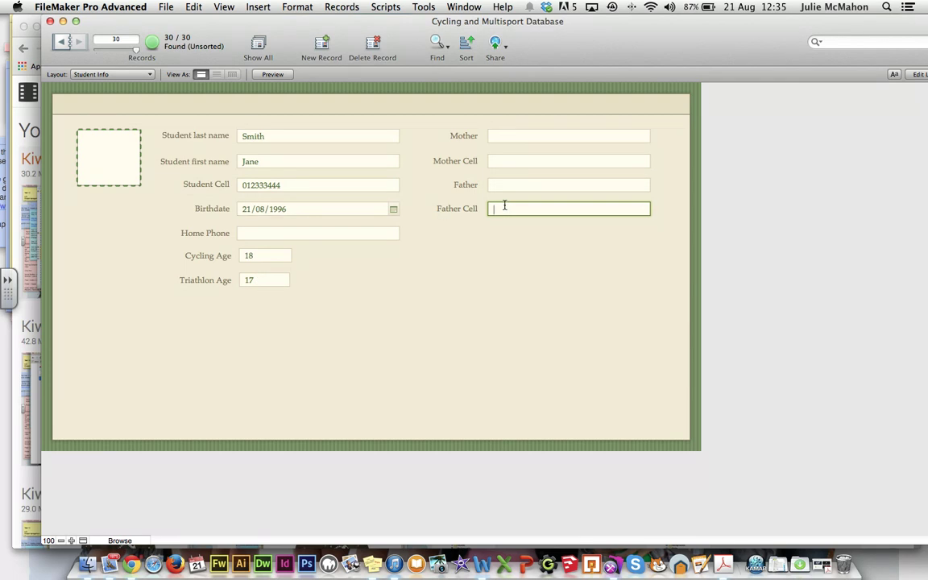
Enter the home phone number, the mother's name and the mother's cell number
key(Tab)
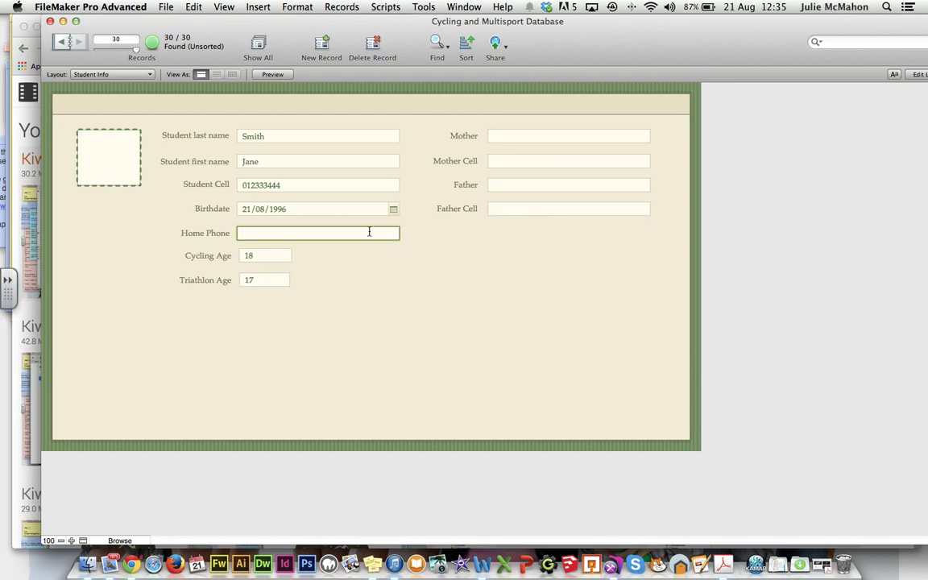
text(03444555)
click(514, 136)
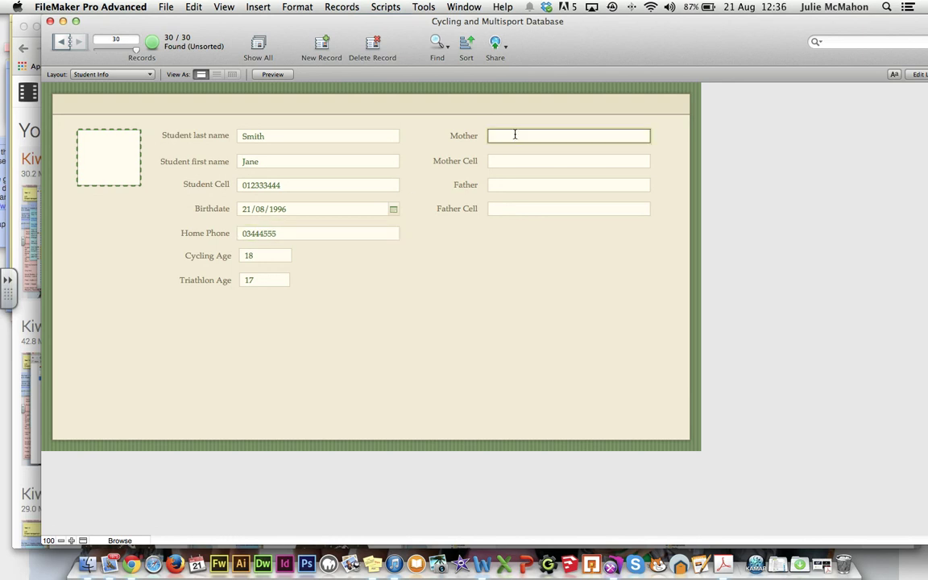
text(Susan Smith)
key(Tab)
key(Tab)
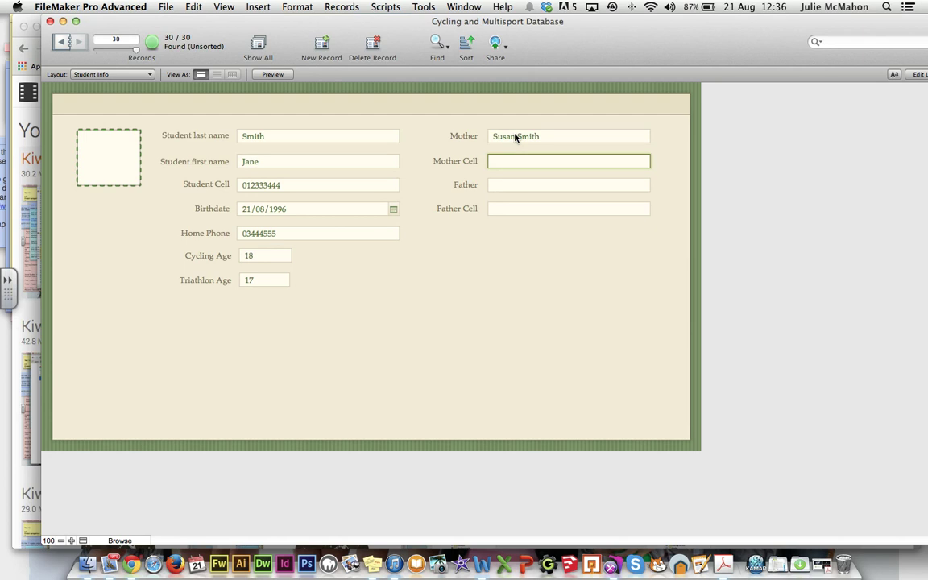
text(999988888)
Enter the father's name and the father's cell number, then commit the entry
click(503, 184)
text(Jo)
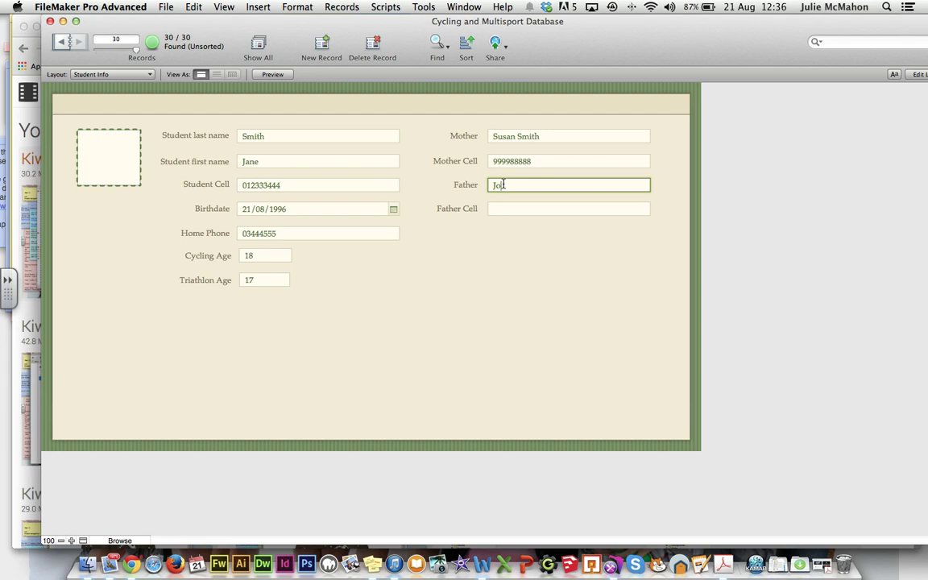
text(hn Smith)
key(Tab)
key(Tab)
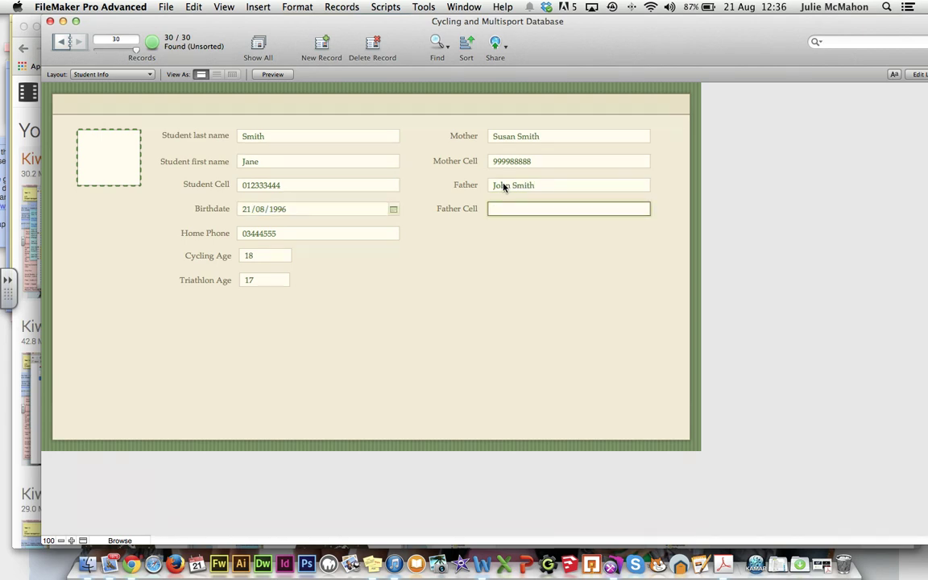
text(888888888)
click(483, 296)
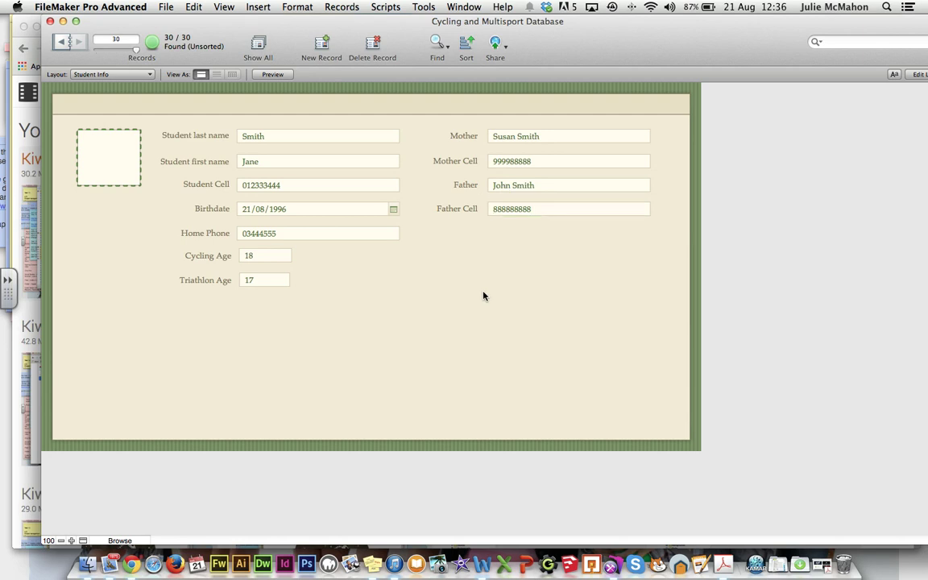